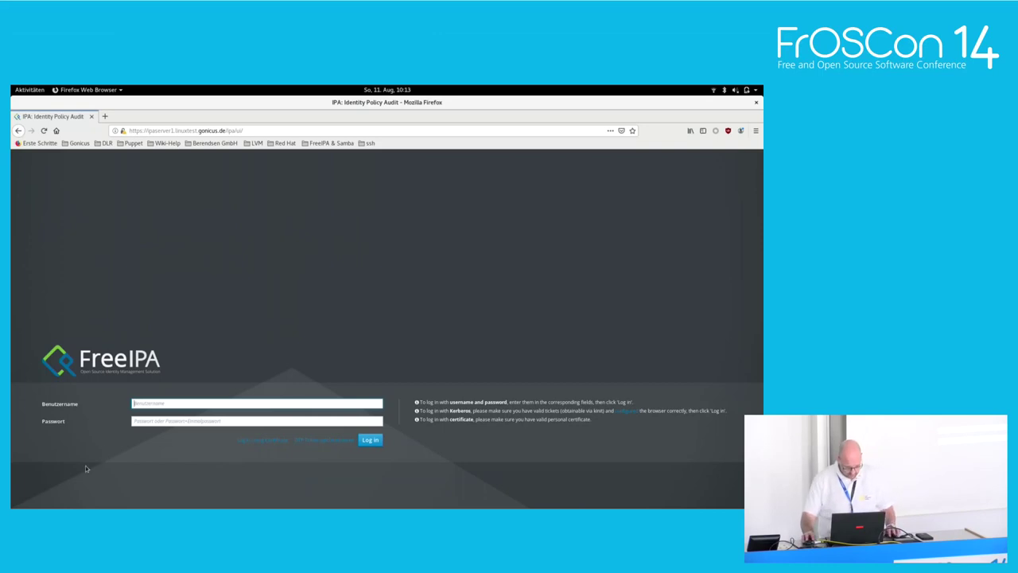
# Log in to the FreeIPA web interface as admin with the account password
pyautogui.click(157, 407)
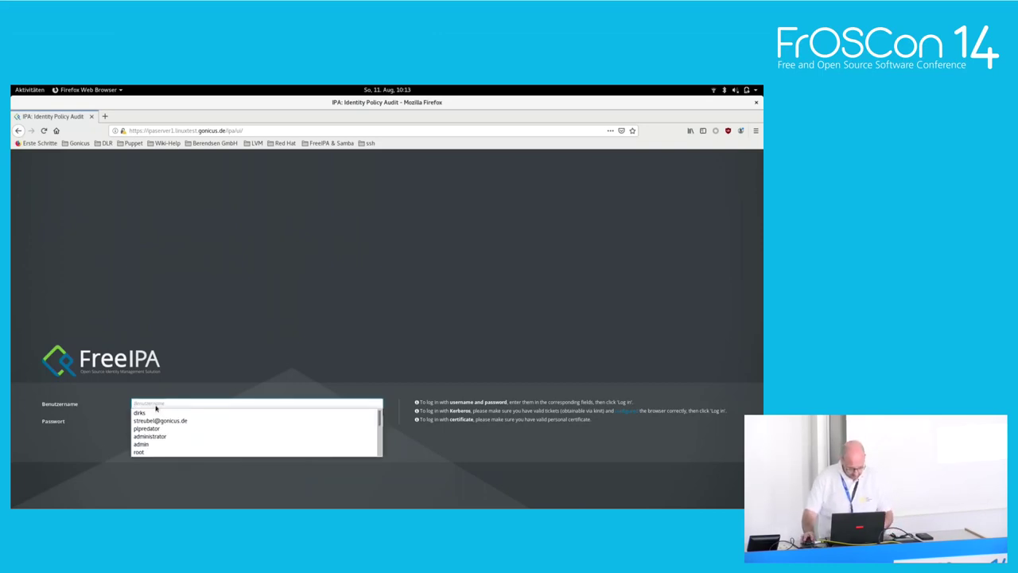
pyautogui.click(151, 444)
pyautogui.click(153, 422)
pyautogui.write('•••')
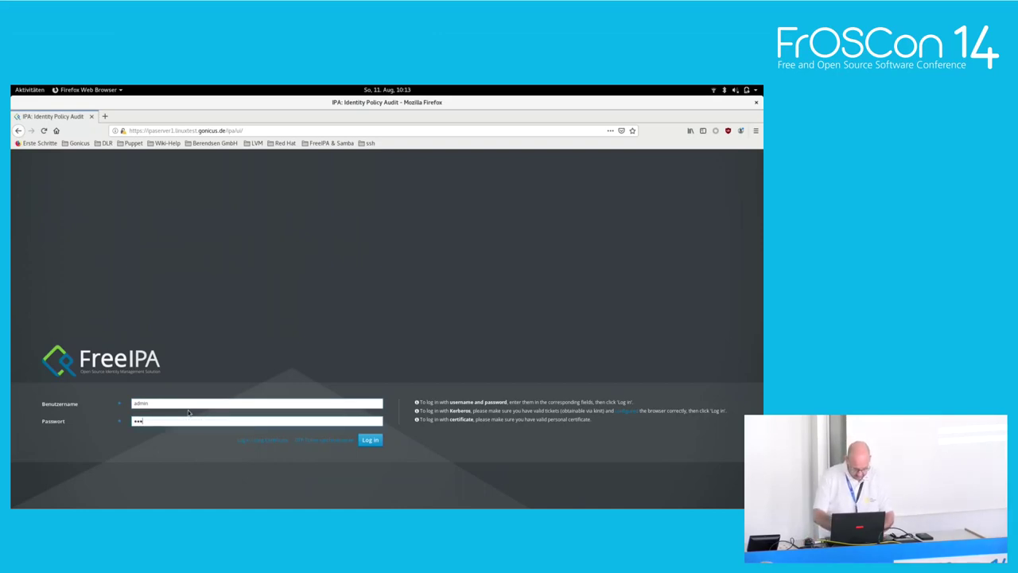
pyautogui.write('•••••')
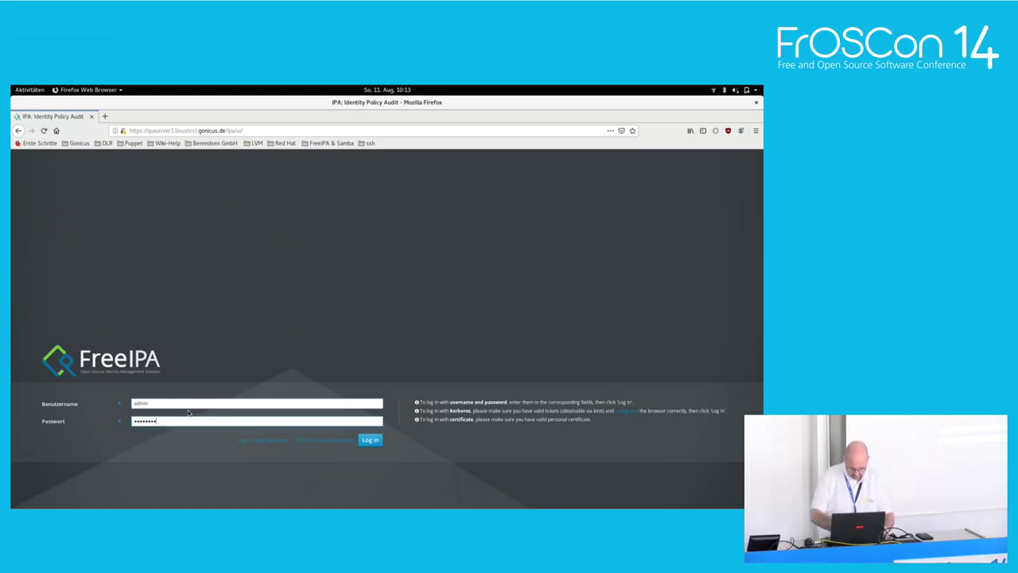
pyautogui.press('Return')
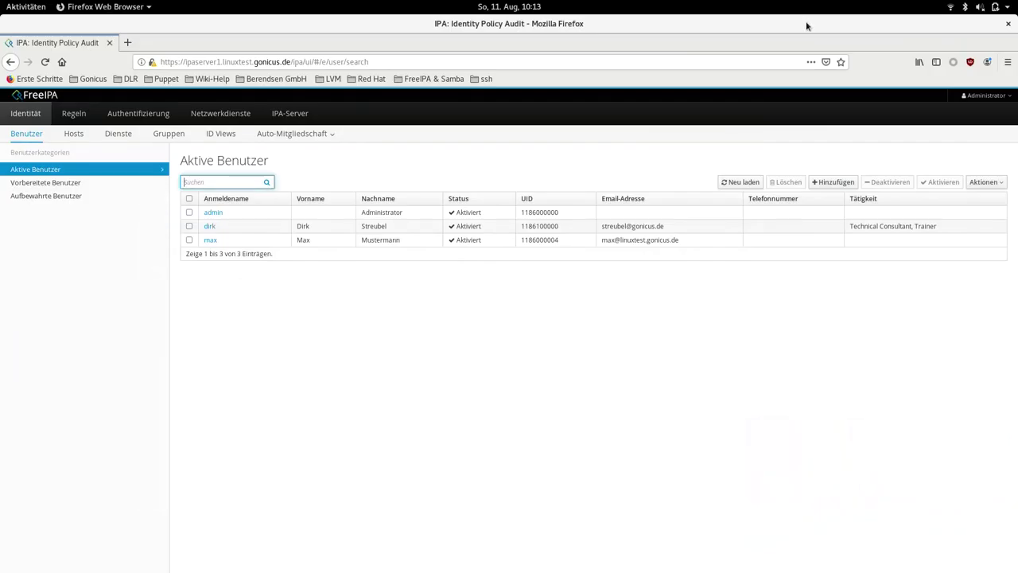
# Display the browser window in full screen
pyautogui.rightClick(607, 104)
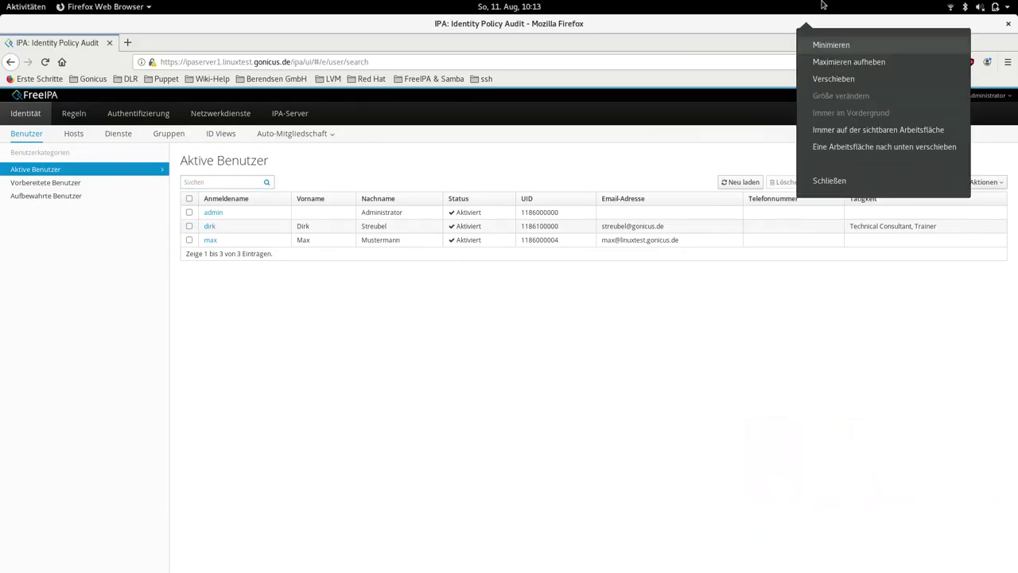
pyautogui.press('Escape')
pyautogui.press('F11')
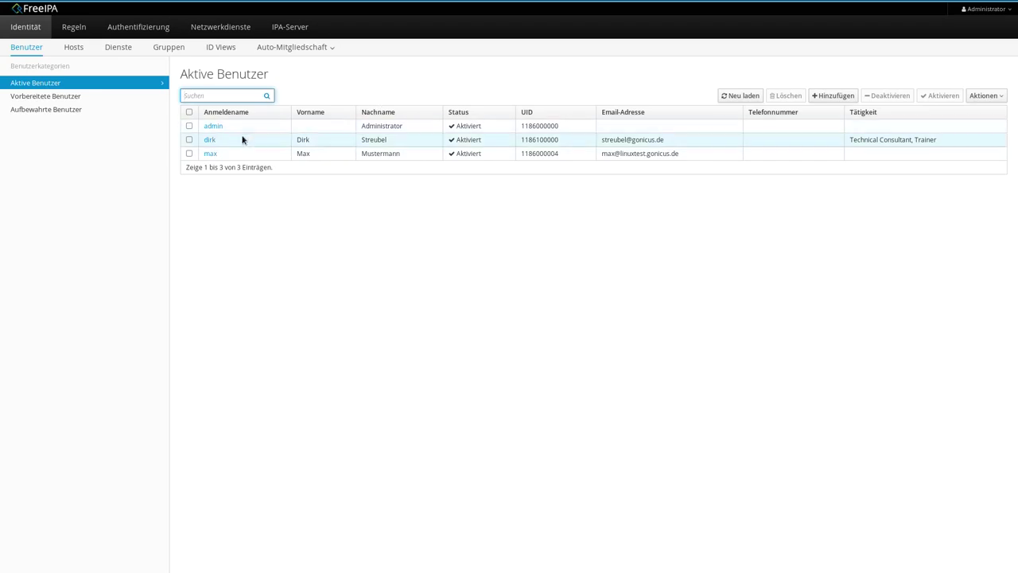
# Open the record of the active user listed as Technical Consultant, Trainer and review its identity, account, password policy, contact and employee settings
pyautogui.click(208, 140)
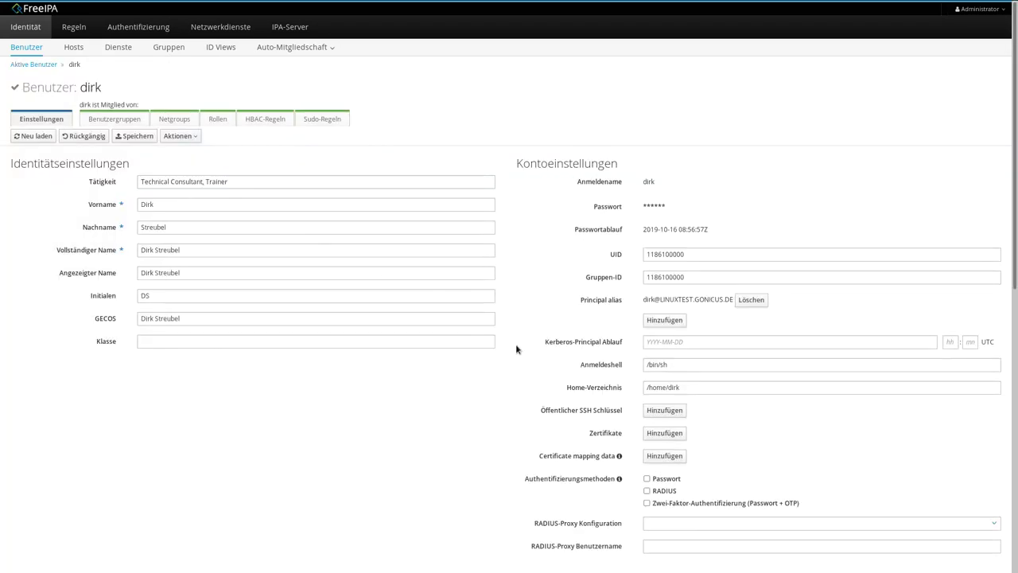
pyautogui.scroll(-1, 482, 348)
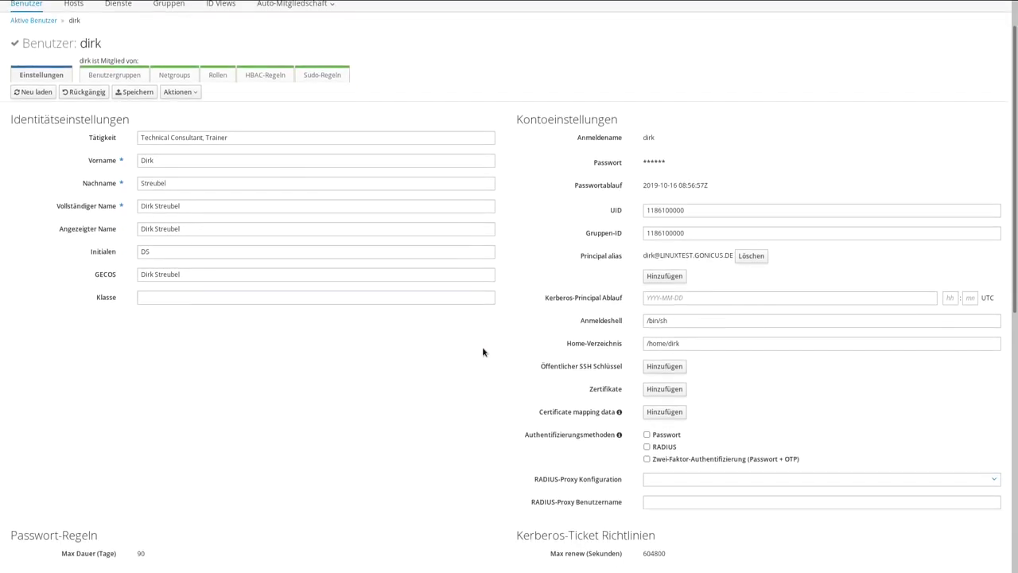
pyautogui.scroll(-1, 482, 351)
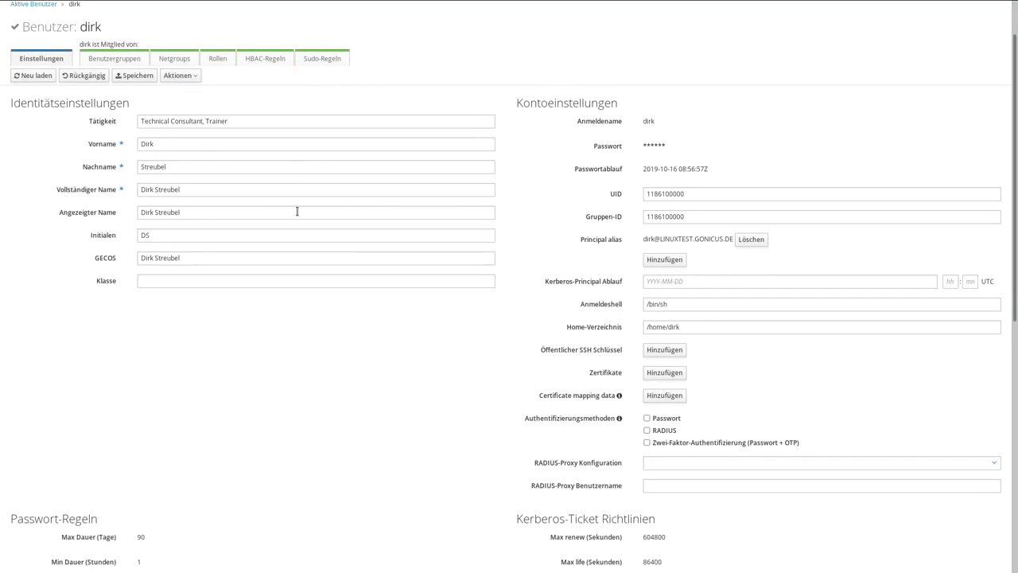
pyautogui.scroll(-1, 329, 247)
pyautogui.scroll(-1, 329, 245)
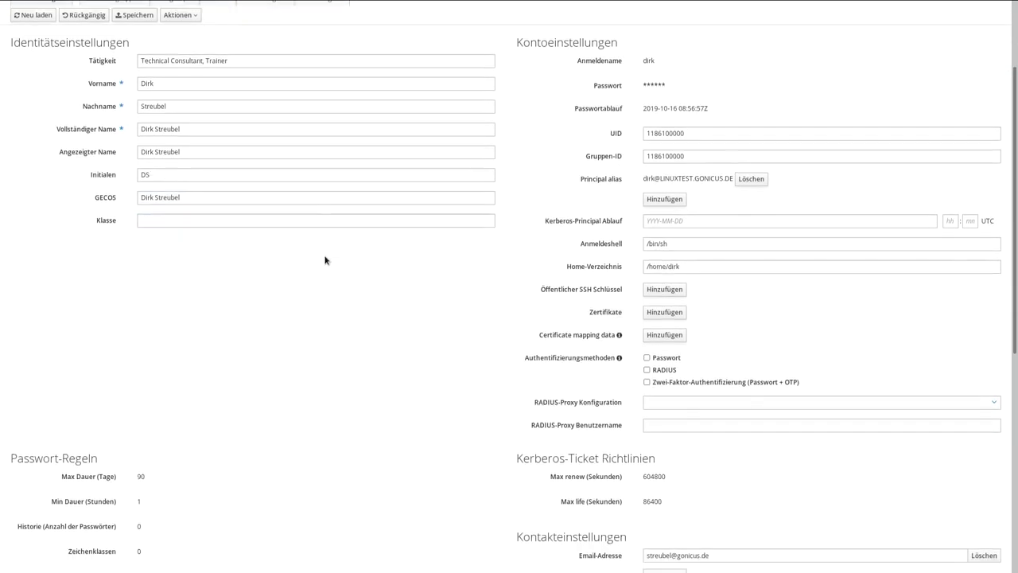
pyautogui.scroll(-2, 324, 260)
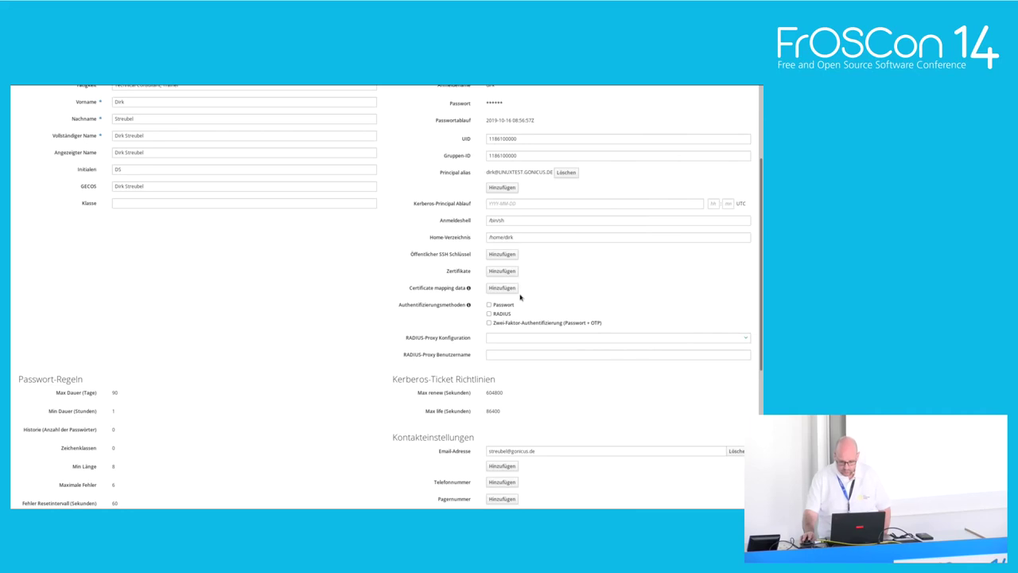
pyautogui.scroll(-1, 543, 354)
pyautogui.scroll(-5, 544, 357)
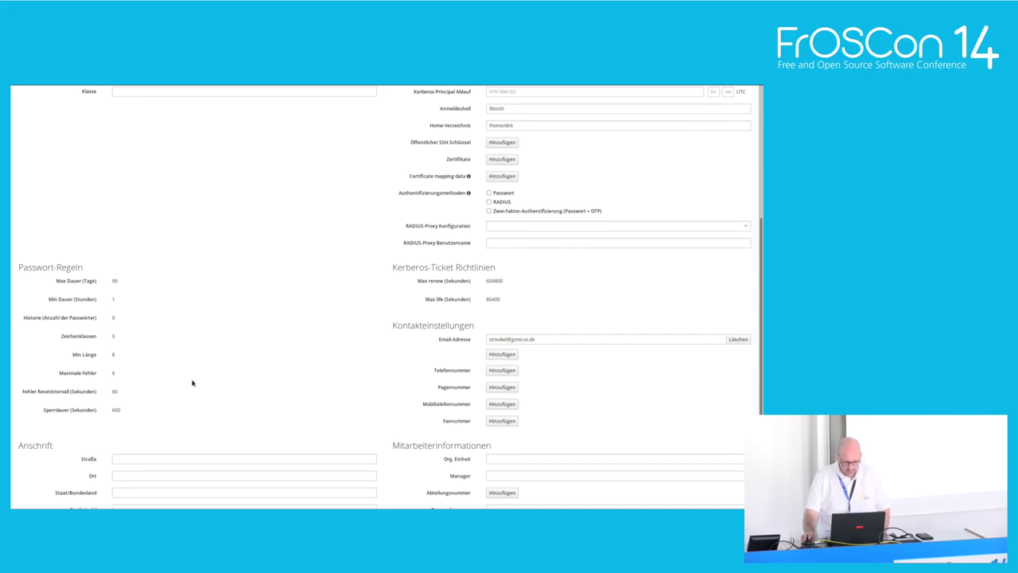
pyautogui.scroll(-3, 220, 397)
pyautogui.scroll(-5, 220, 397)
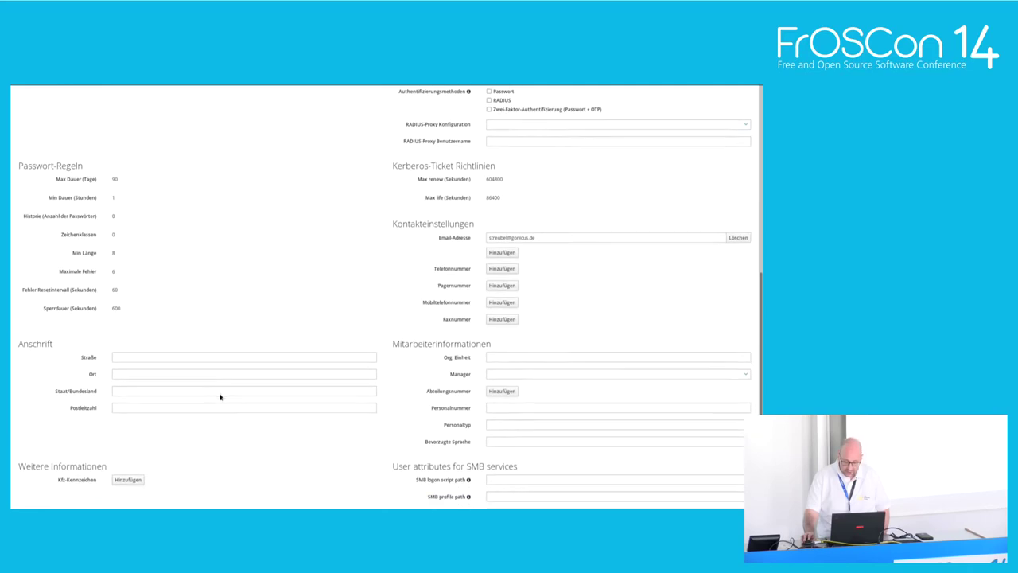
pyautogui.scroll(5, 221, 397)
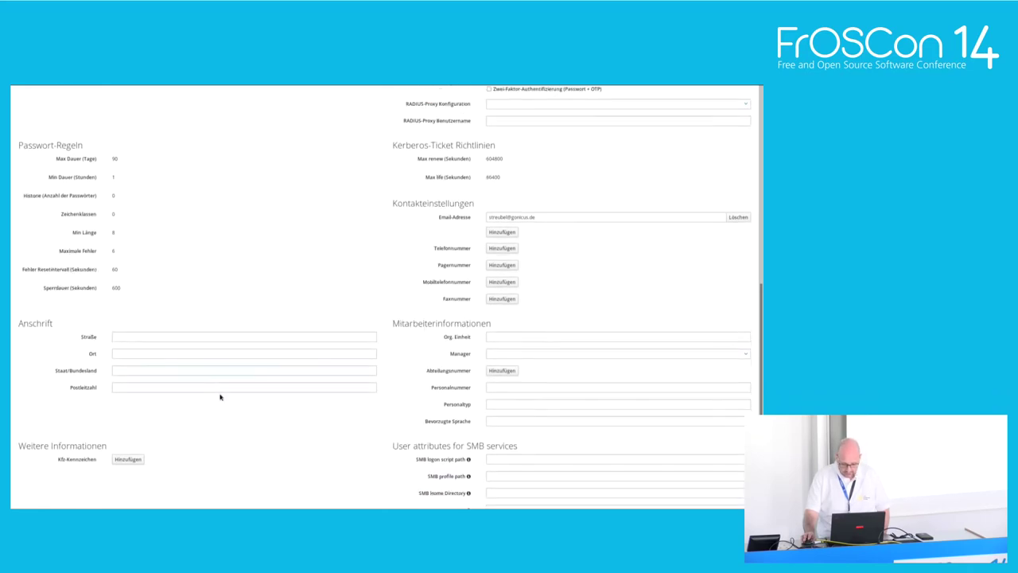
pyautogui.scroll(5, 220, 397)
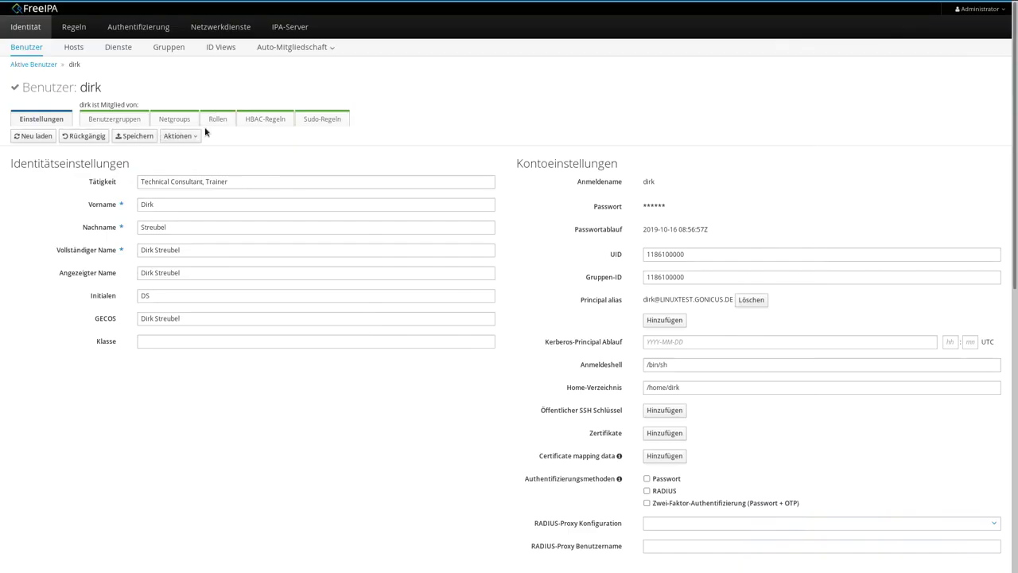
# Leave the user record for the hosts list, saving the record's pending changes
pyautogui.click(266, 120)
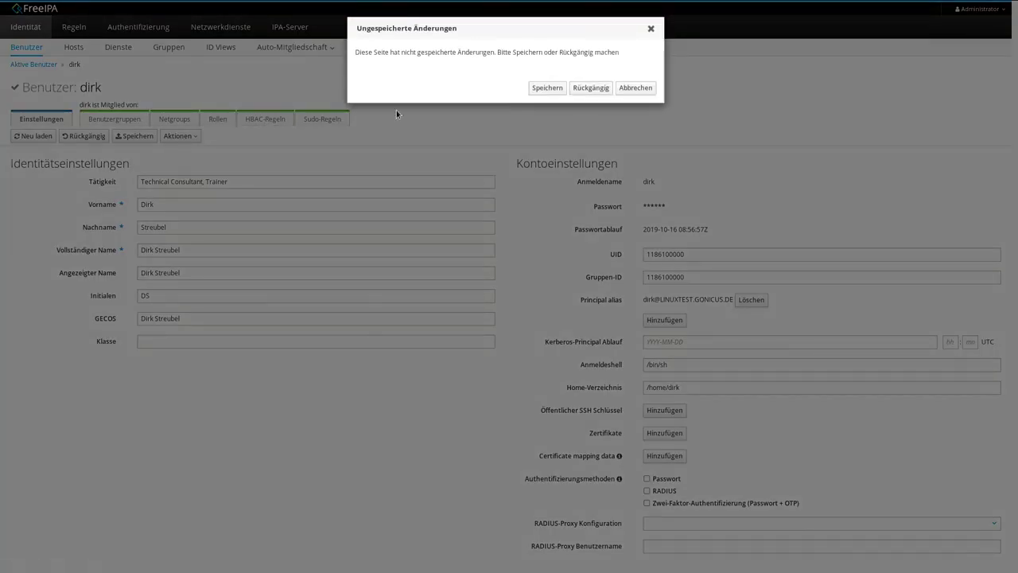
pyautogui.click(635, 89)
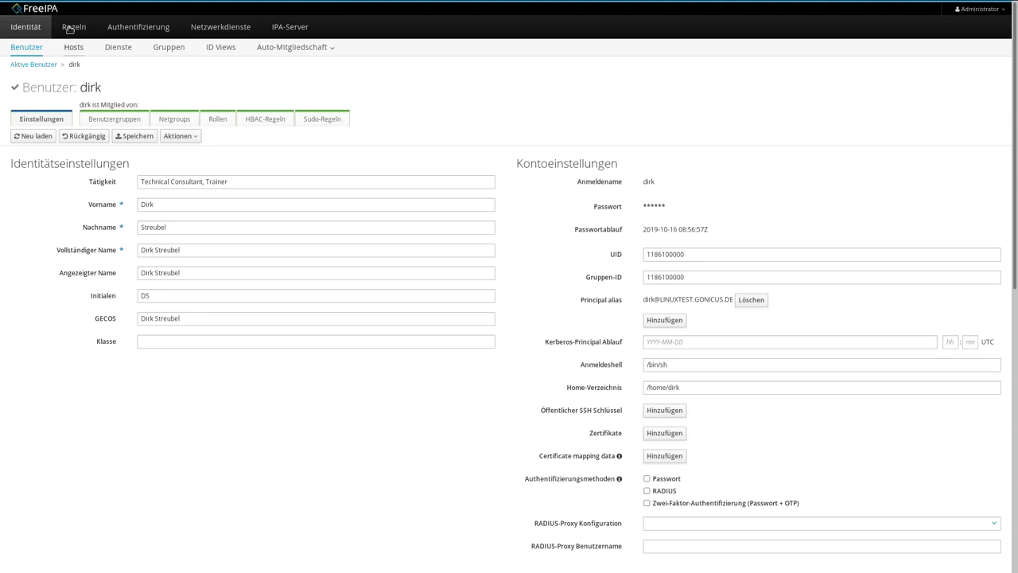
pyautogui.click(82, 48)
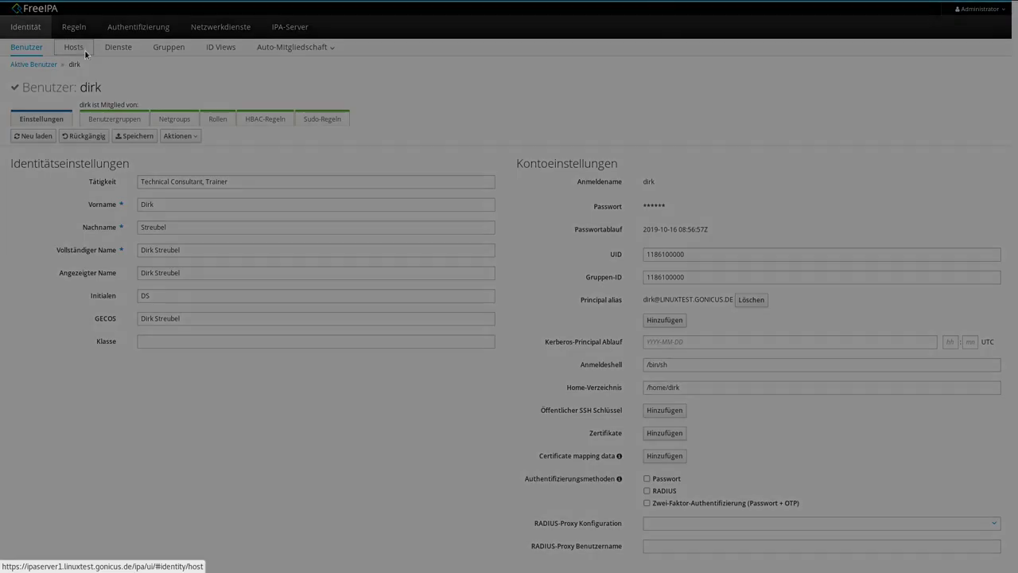
pyautogui.click(555, 89)
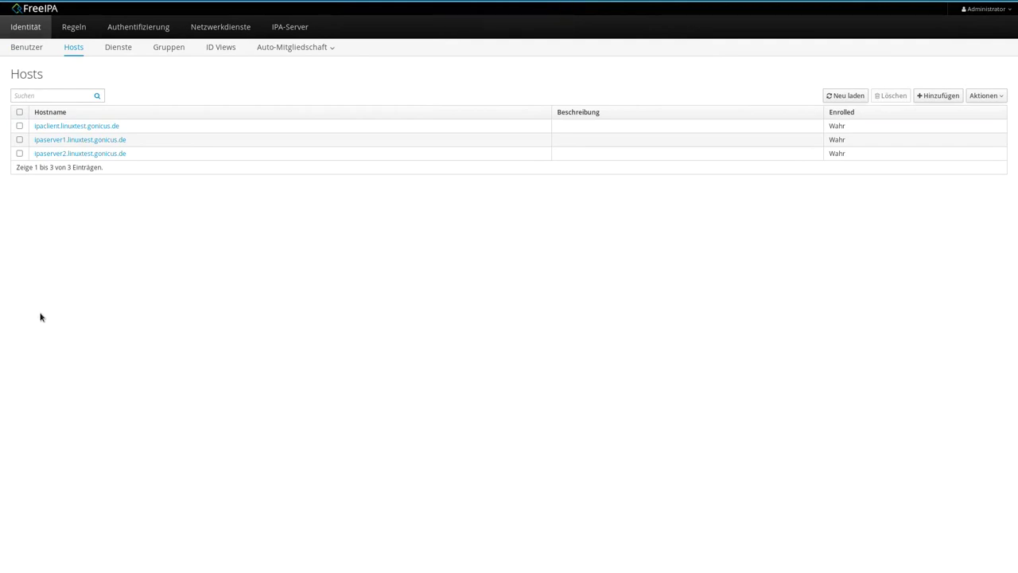
# Open the host ipaclient.linuxtest.gonicus.de and review its settings, from enrollment and SSH keys to the keytab permissions
pyautogui.click(90, 128)
pyautogui.scroll(-2, 317, 321)
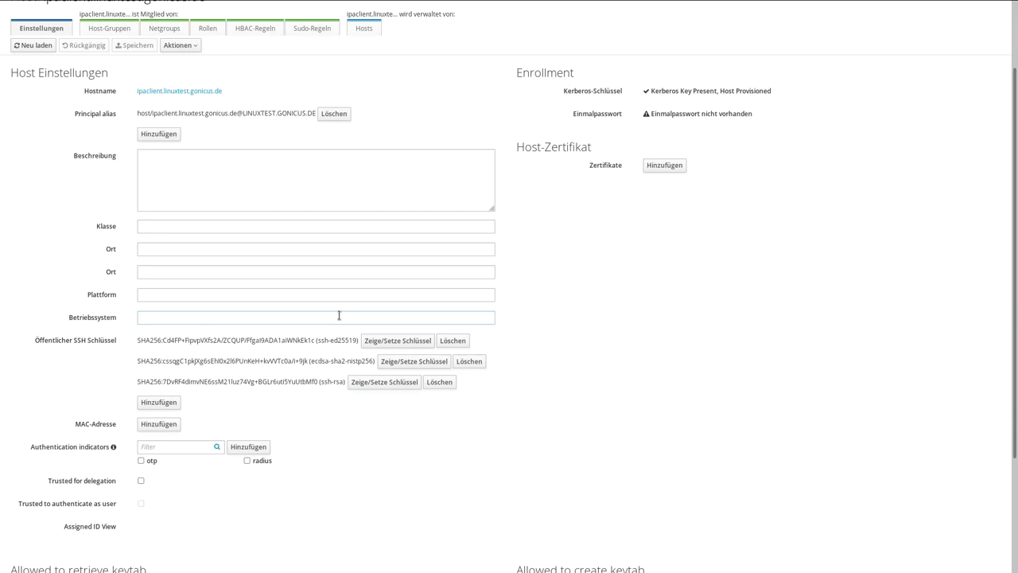
pyautogui.scroll(-3, 282, 340)
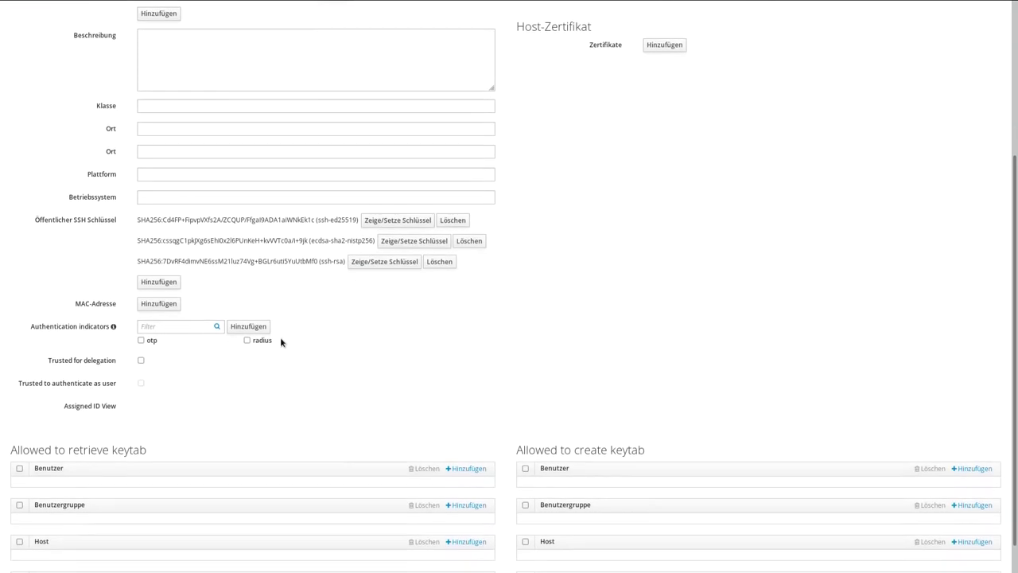
pyautogui.scroll(-1, 280, 341)
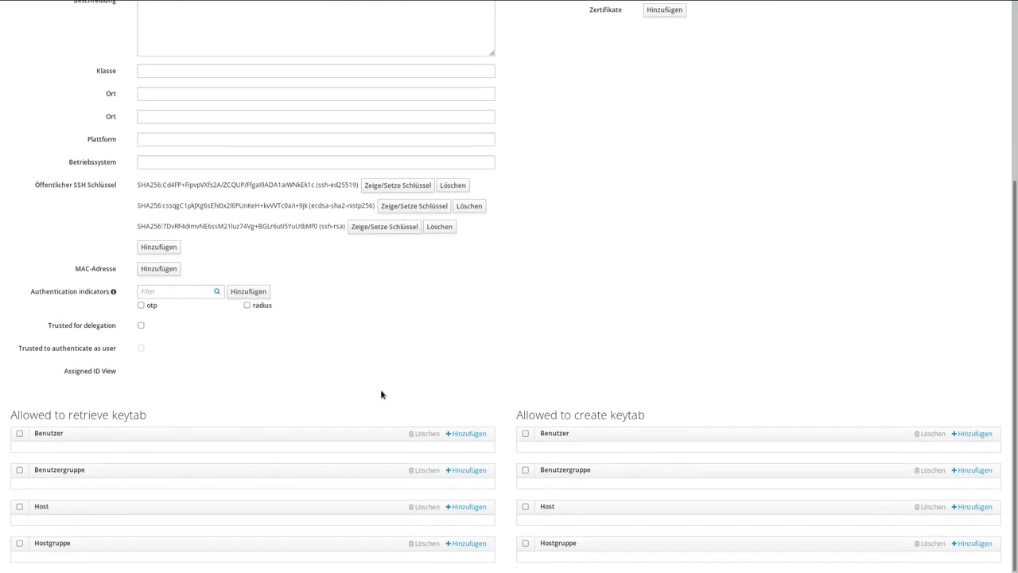
pyautogui.scroll(2, 608, 414)
pyautogui.scroll(4, 607, 414)
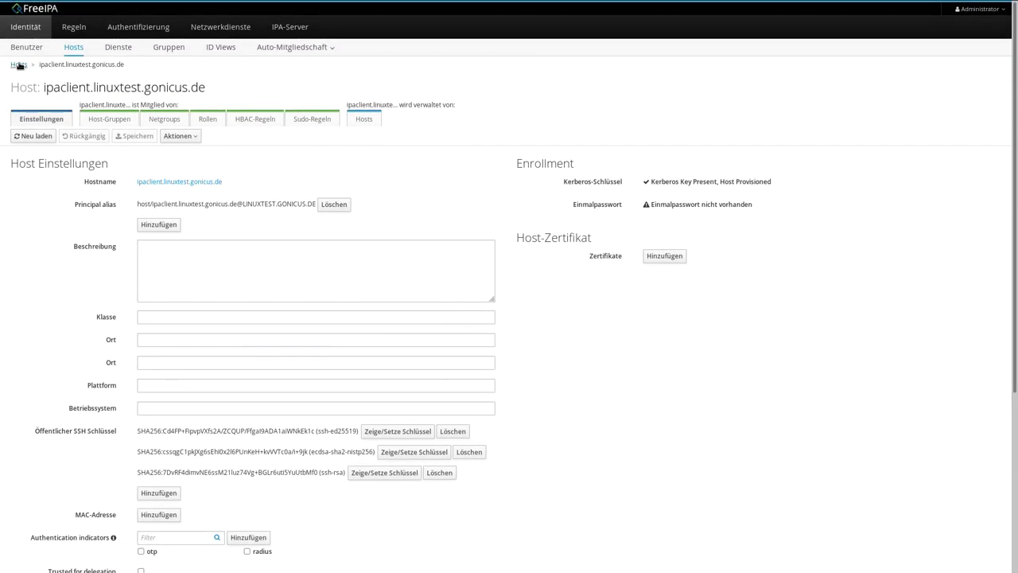
# Look through the services, user groups and ID views, including the user overrides of the Default Trust View
pyautogui.click(116, 49)
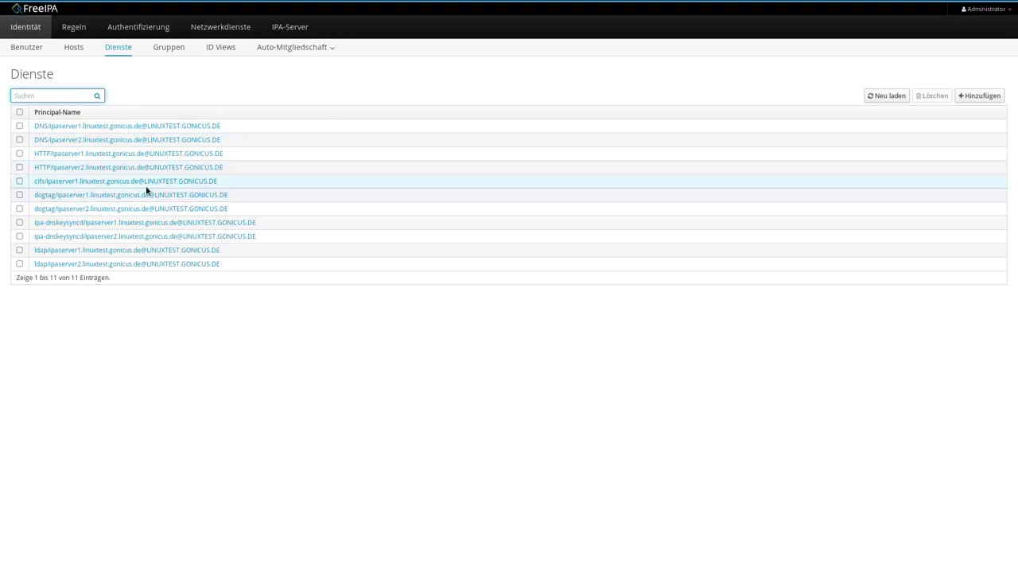
pyautogui.click(179, 50)
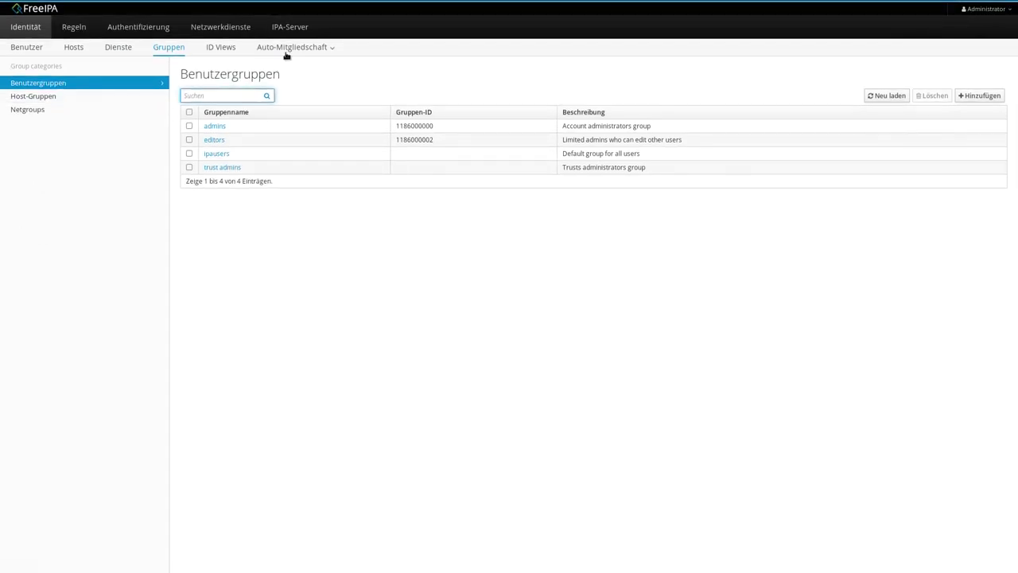
pyautogui.click(230, 49)
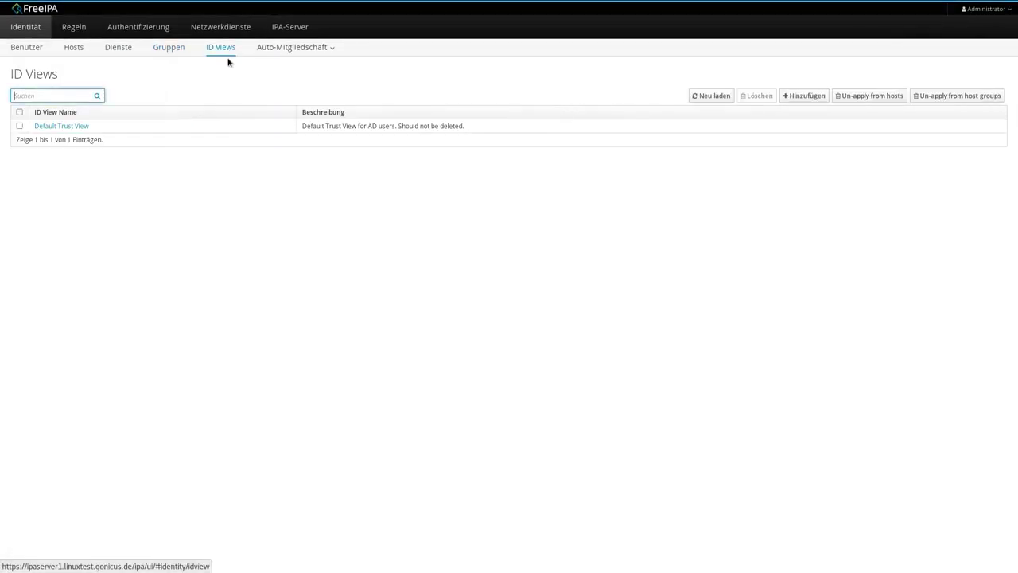
pyautogui.click(60, 127)
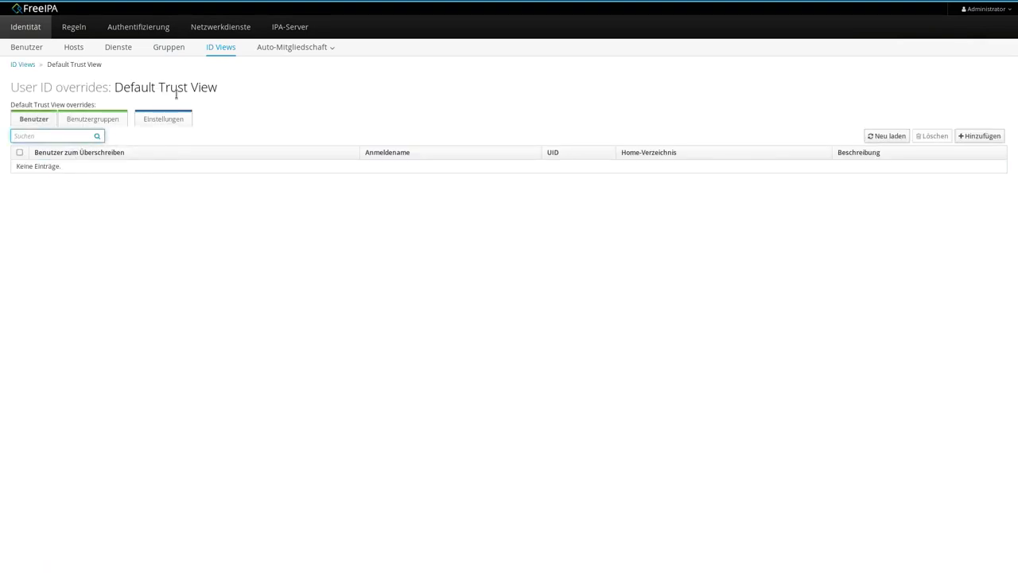
# Open the HBAC rule ipaclient and examine its users, hosts and services, including the services available to add
pyautogui.click(80, 31)
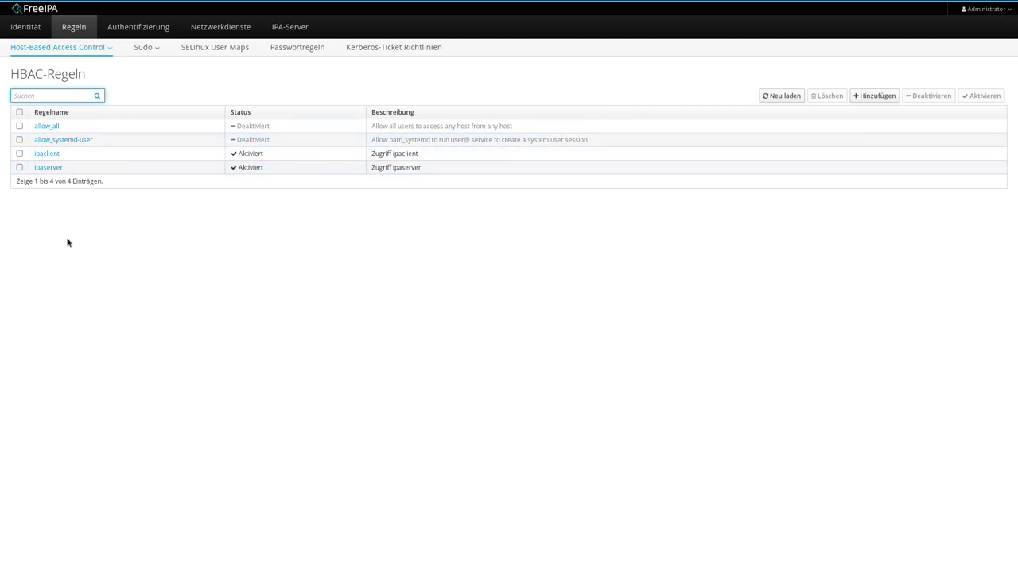
pyautogui.click(37, 155)
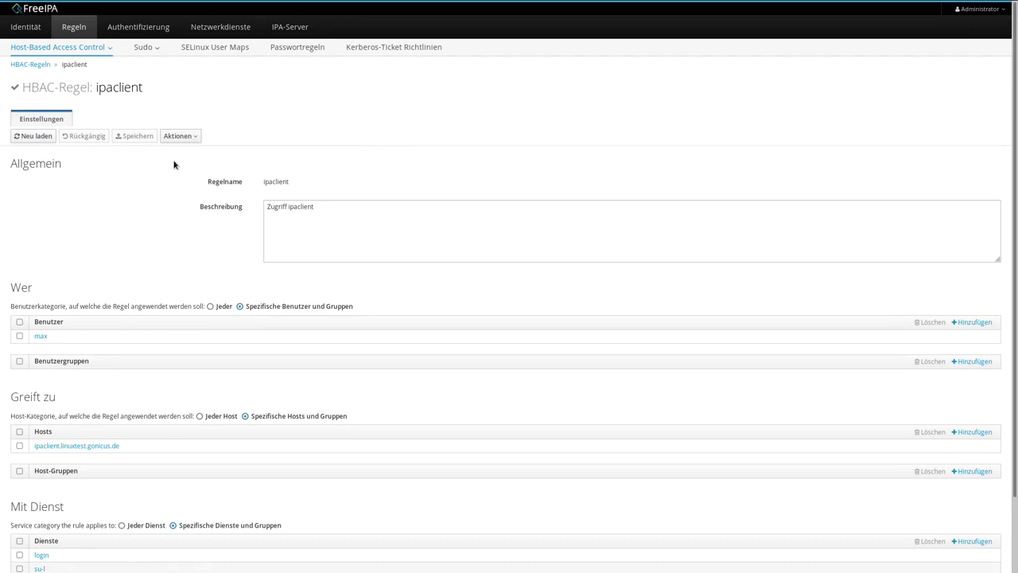
pyautogui.scroll(-2, 175, 164)
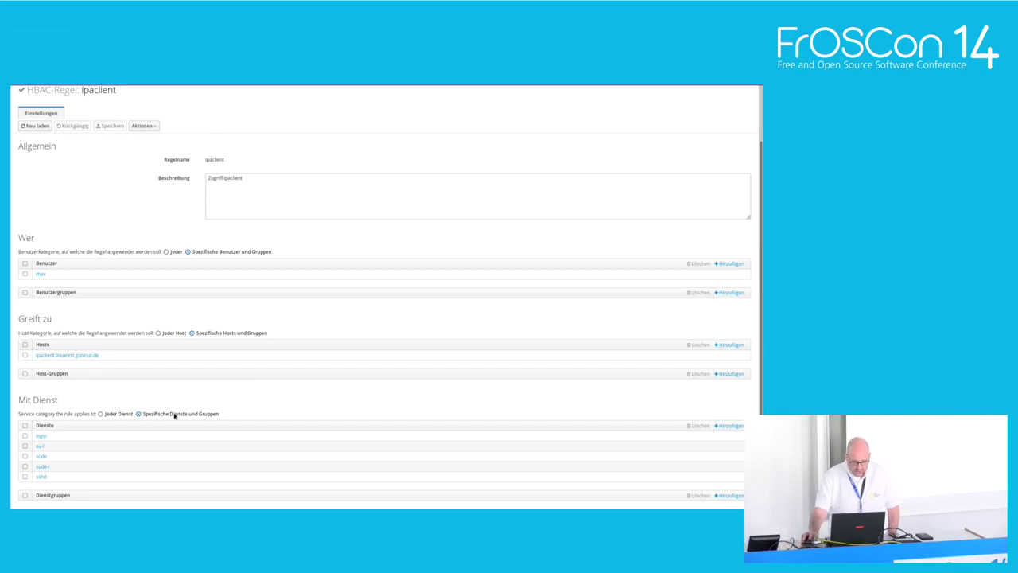
pyautogui.click(730, 425)
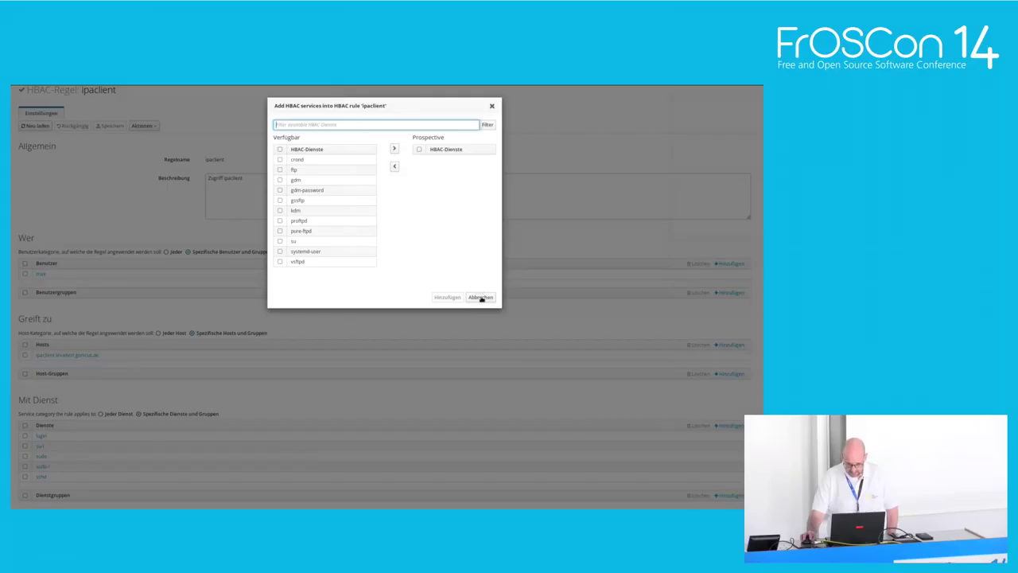
pyautogui.click(636, 287)
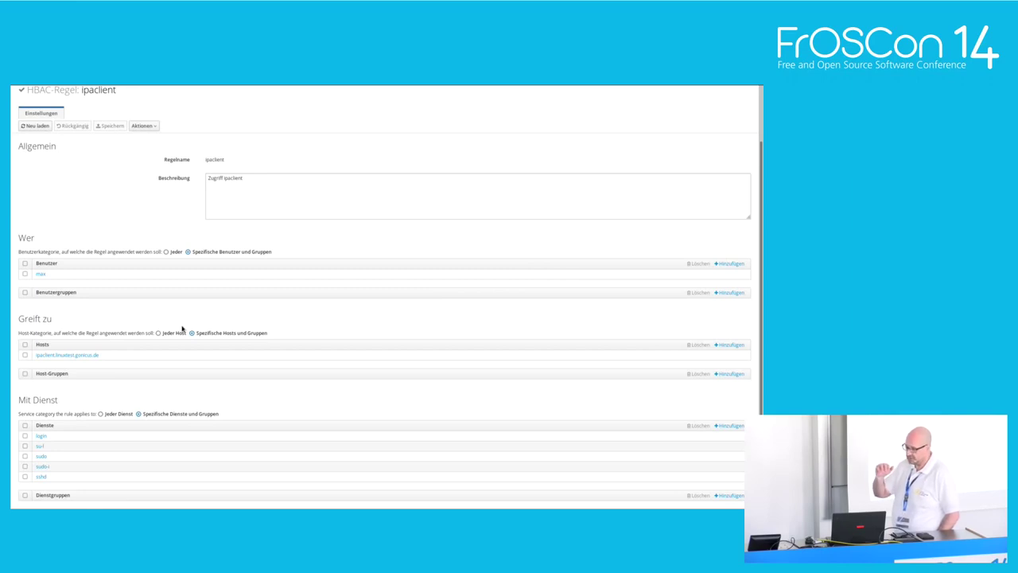
# Leave the HBAC rule and open the list of sudo rules
pyautogui.scroll(1, 56, 171)
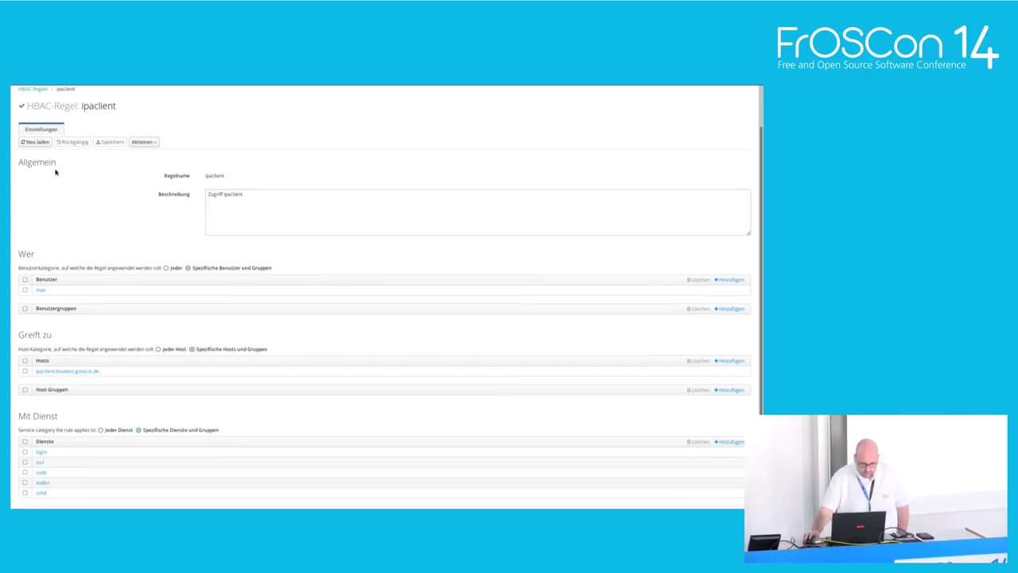
pyautogui.scroll(1, 55, 171)
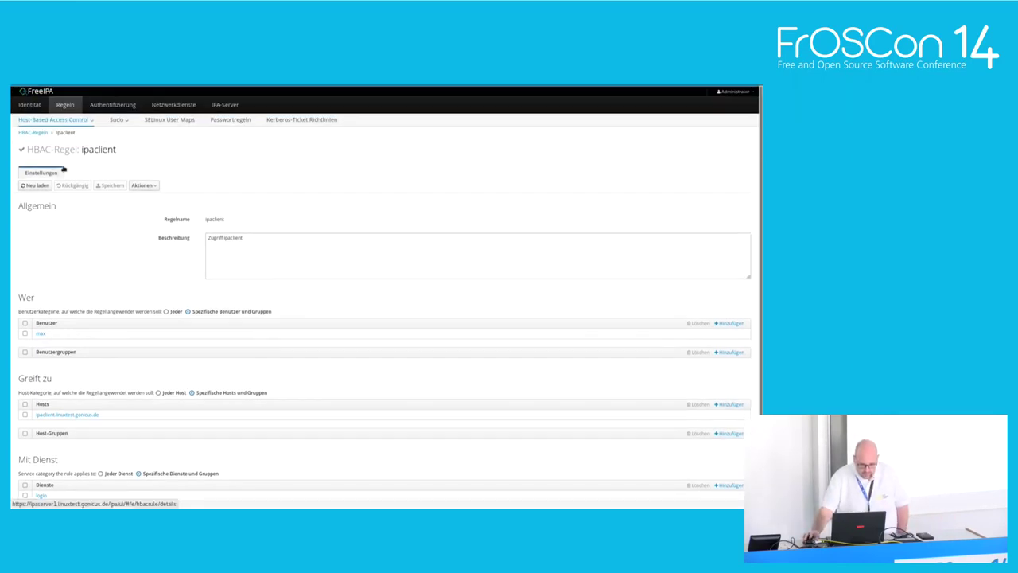
pyautogui.click(120, 121)
pyautogui.click(124, 133)
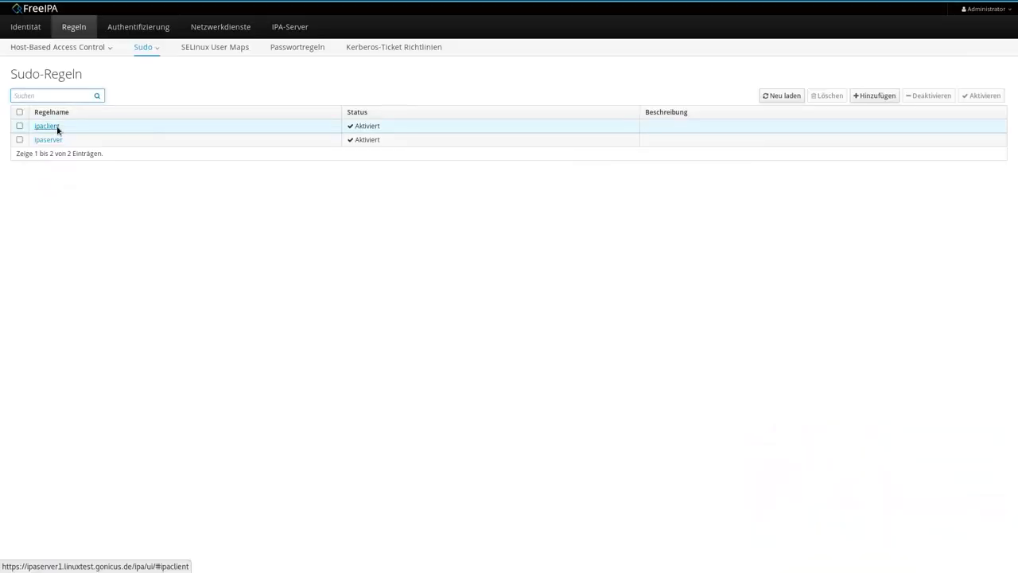
# Open the sudo rule ipaclient and review its users, hosts, allowed and denied commands, and run-as settings
pyautogui.click(58, 128)
pyautogui.scroll(-5, 424, 241)
pyautogui.scroll(-3, 425, 244)
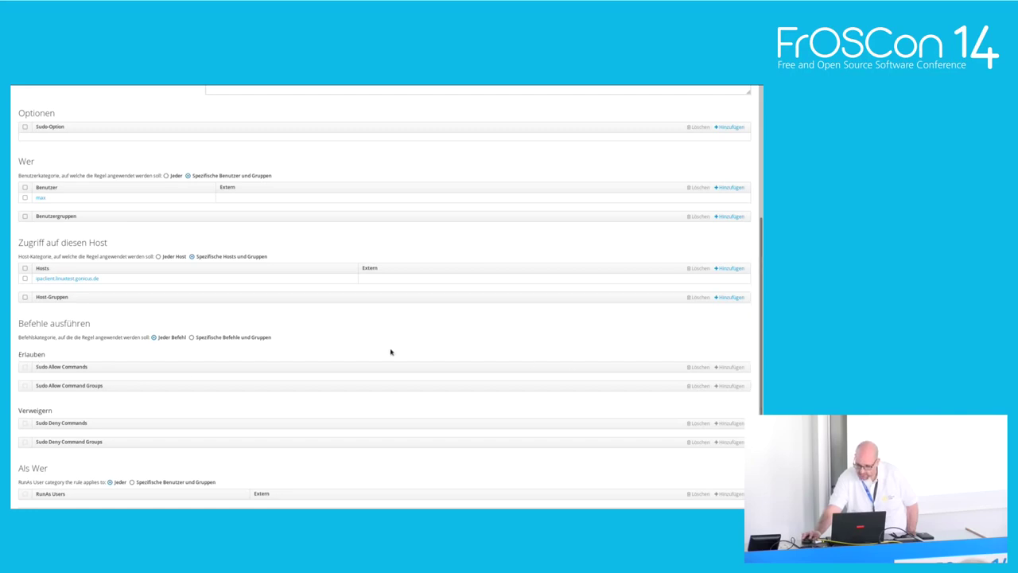
pyautogui.scroll(-1, 87, 363)
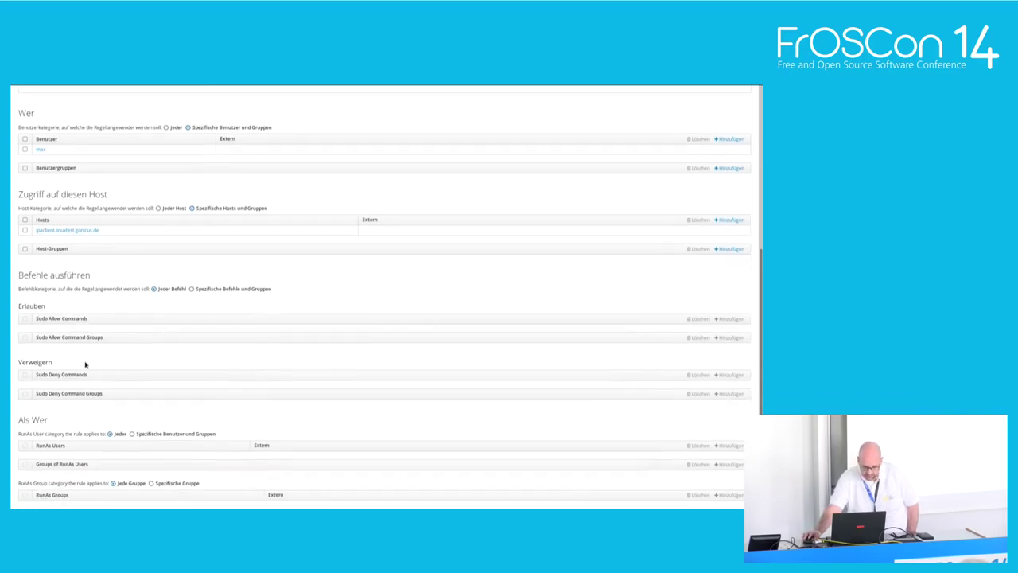
pyautogui.scroll(1, 147, 365)
pyautogui.scroll(5, 150, 364)
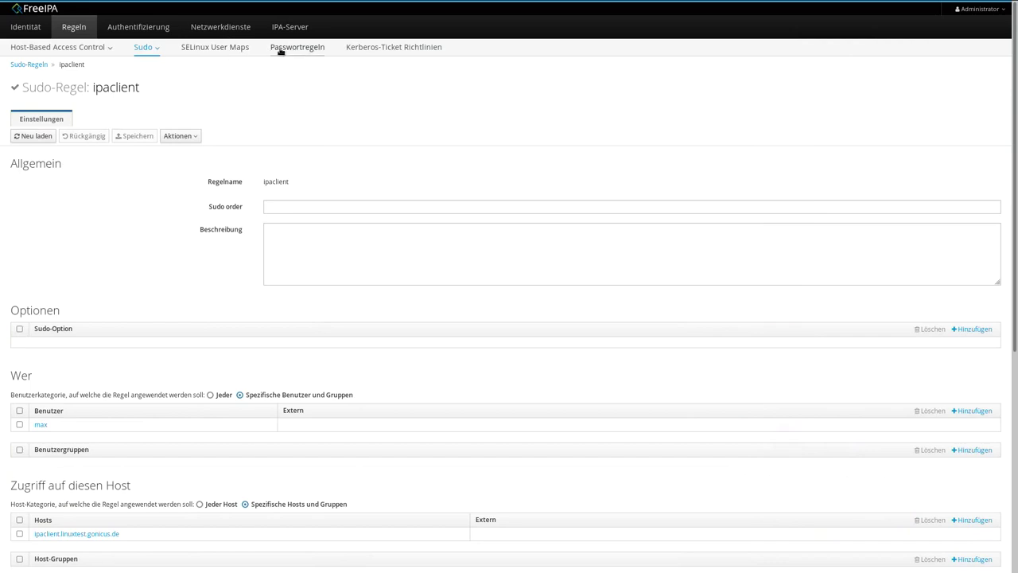
# Review the password policy global_policy and the Kerberos ticket policy
pyautogui.click(281, 49)
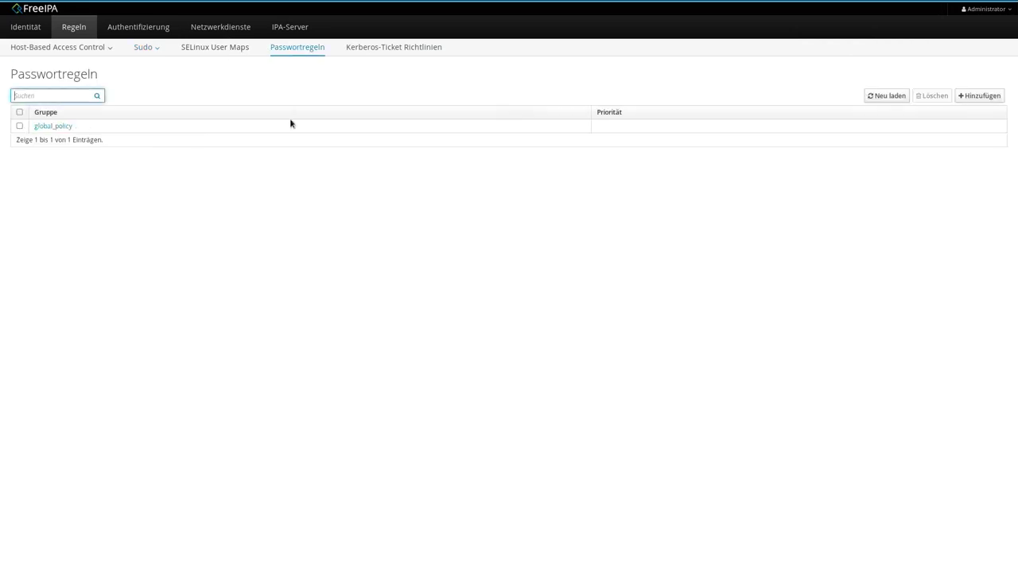
pyautogui.click(55, 127)
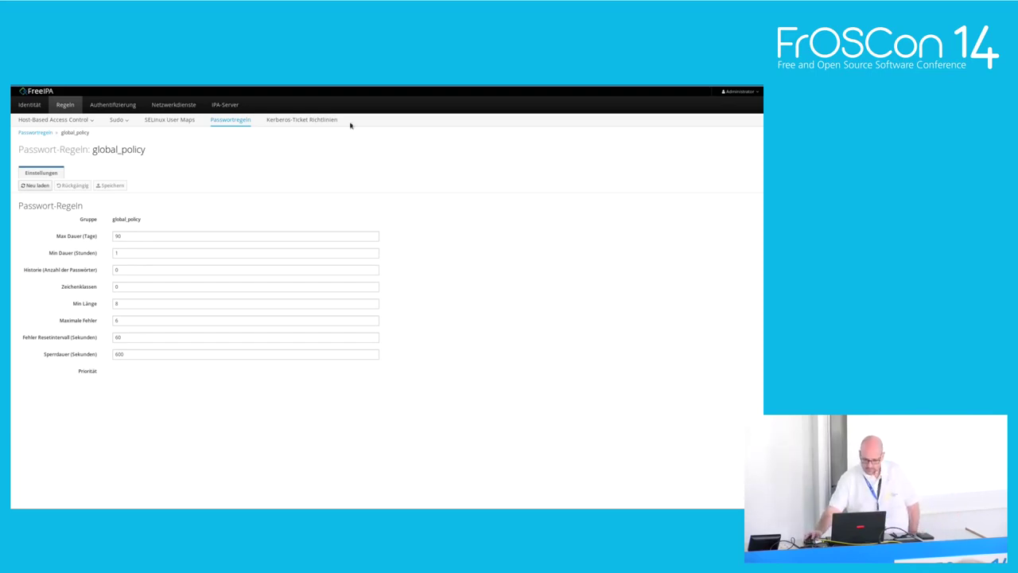
pyautogui.click(314, 120)
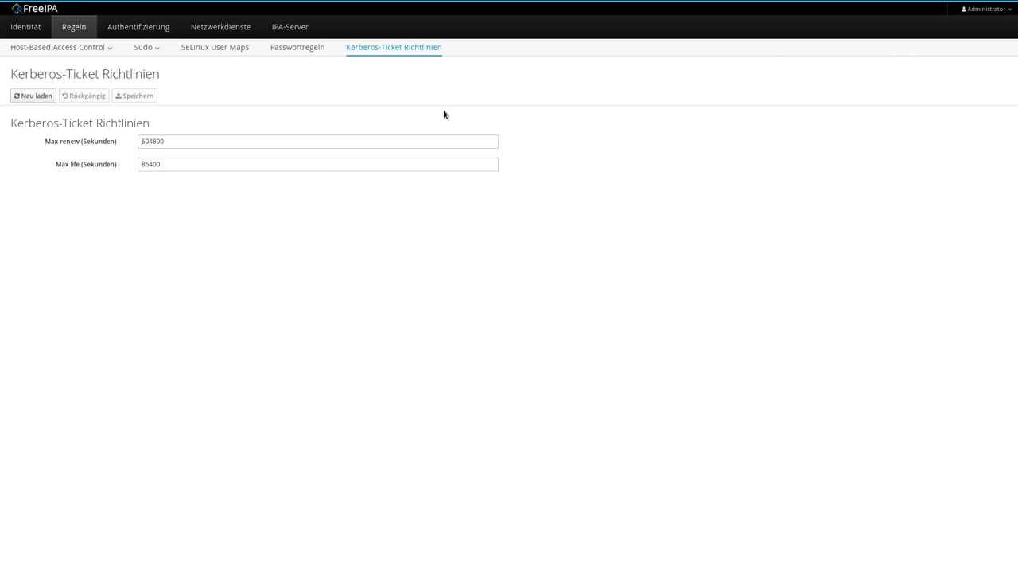
# Look at the list of issued certificates and the OTP tokens in the authentication area
pyautogui.moveTo(86, 14)
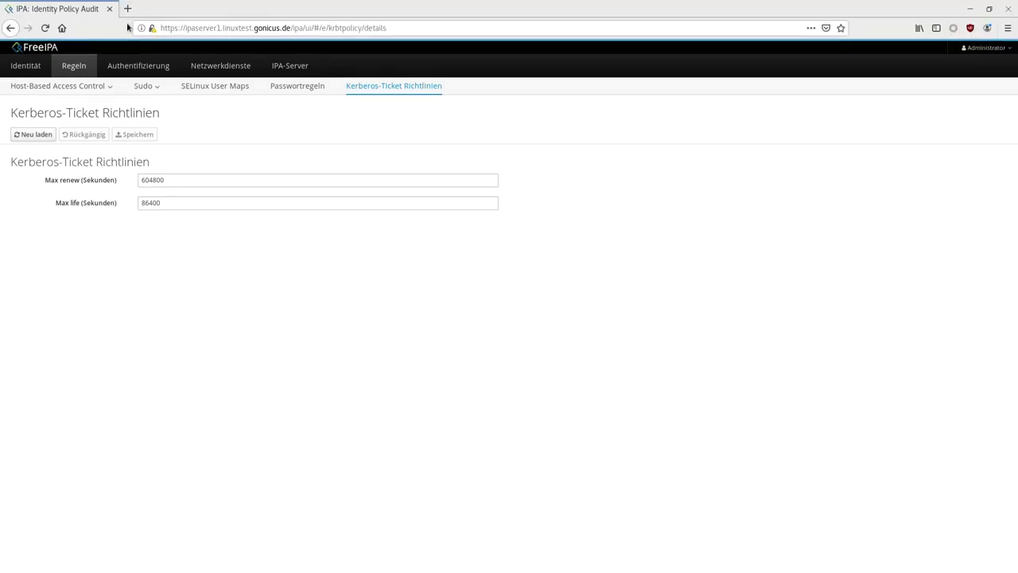
pyautogui.click(135, 66)
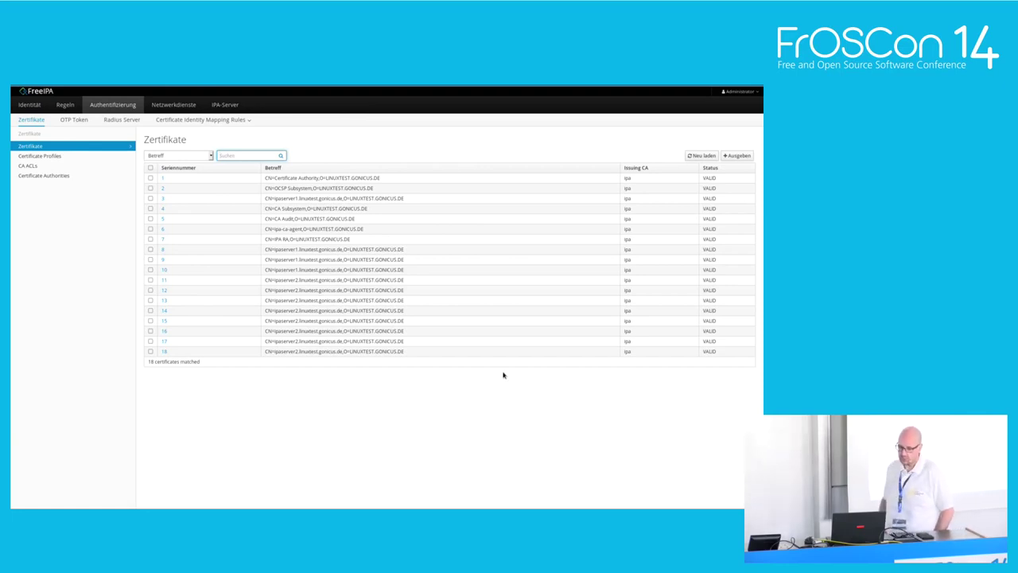
pyautogui.click(74, 120)
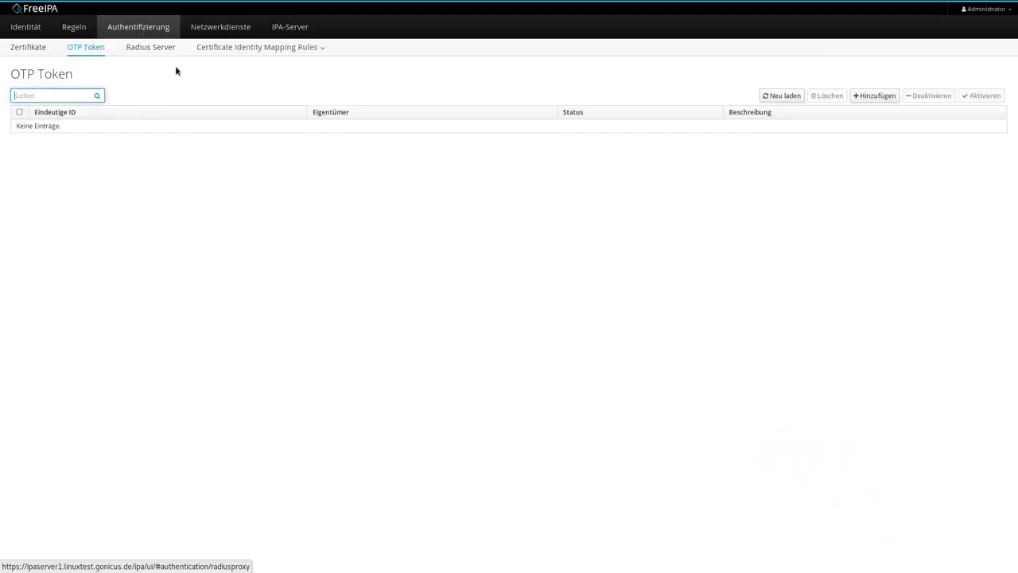
# Review the DNS zones and the forward zone windowstest.gonicus.de., then return to the automount locations
pyautogui.click(224, 28)
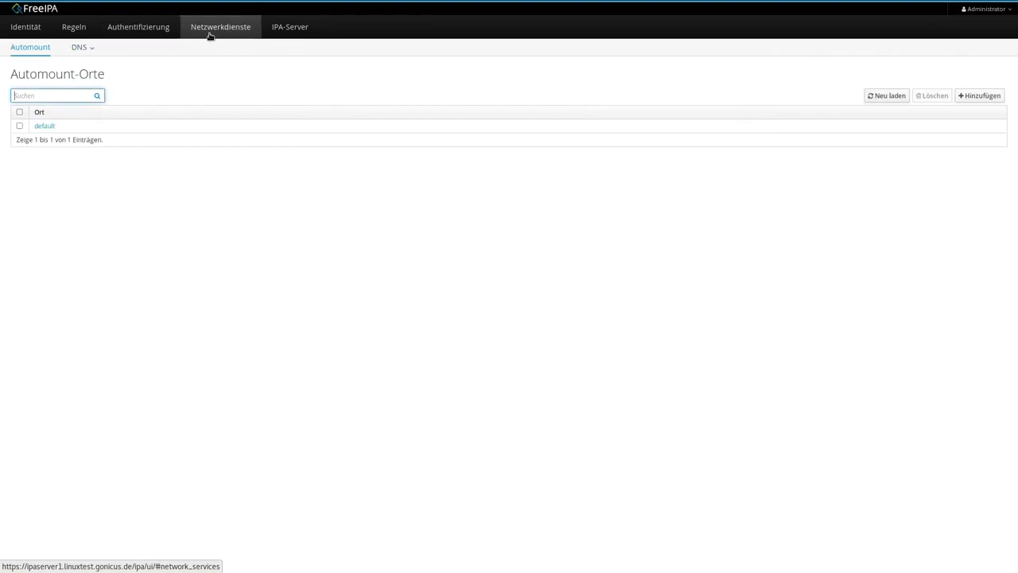
pyautogui.click(89, 48)
pyautogui.click(99, 66)
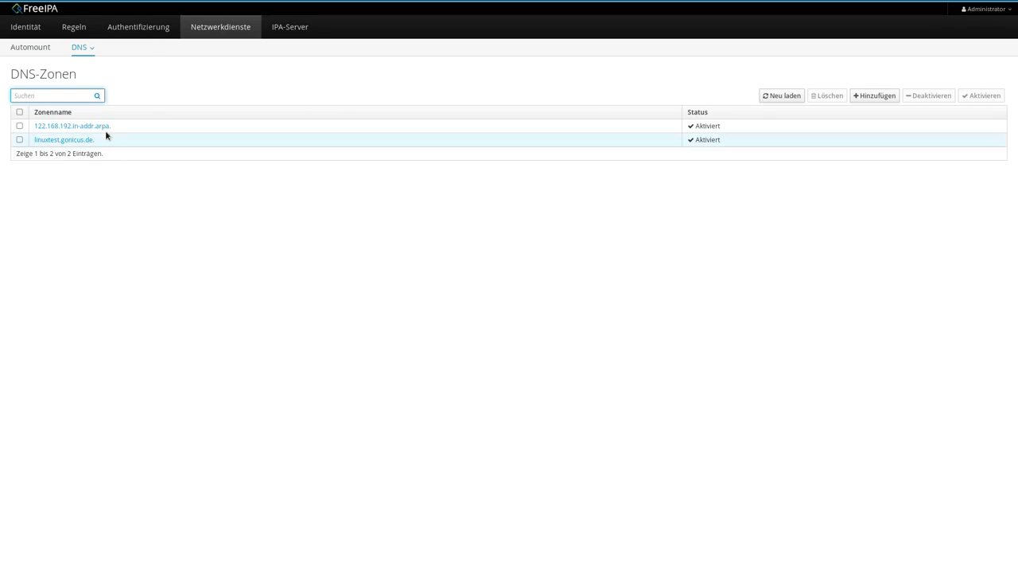
pyautogui.click(95, 49)
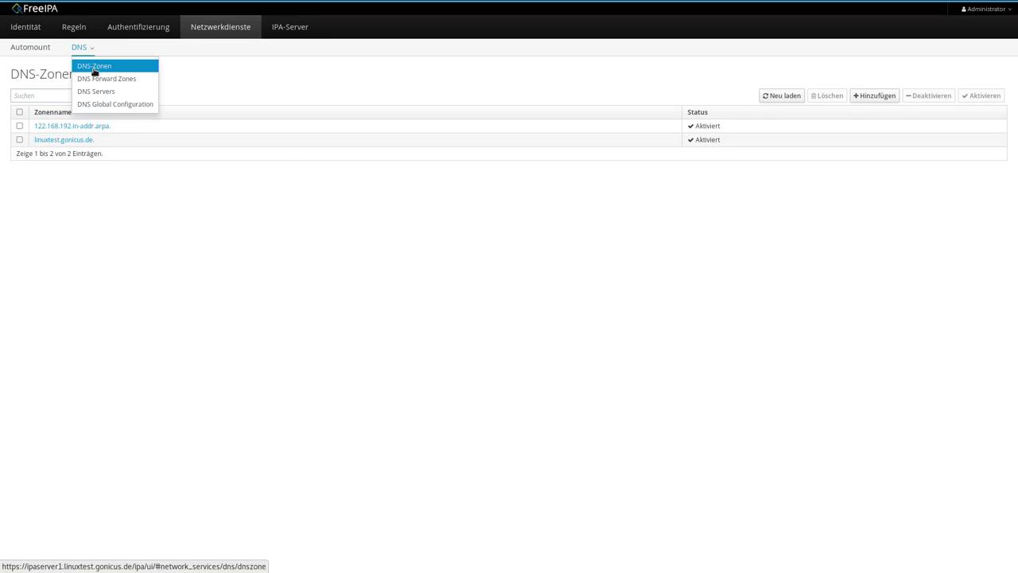
pyautogui.click(104, 79)
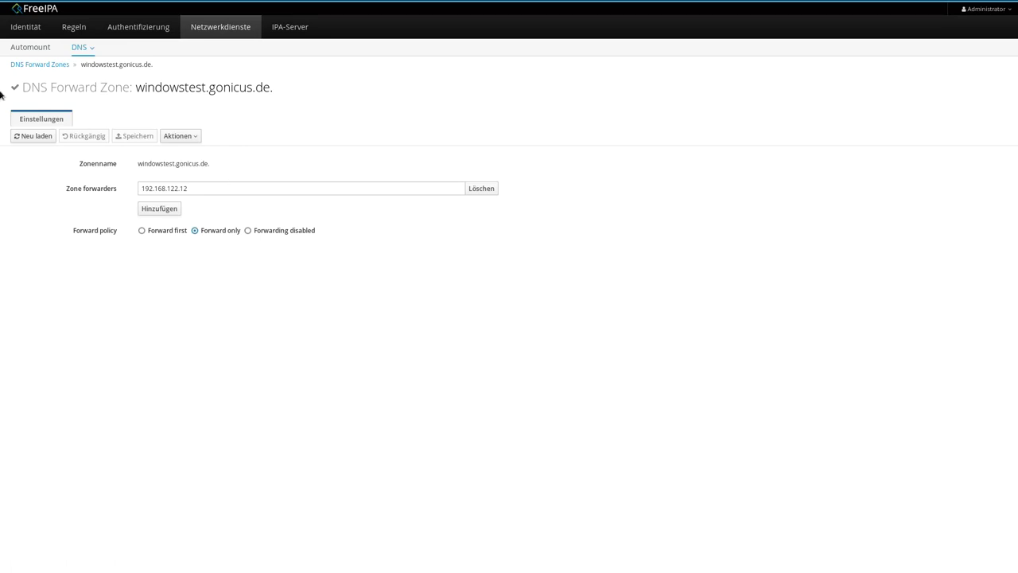
pyautogui.click(29, 48)
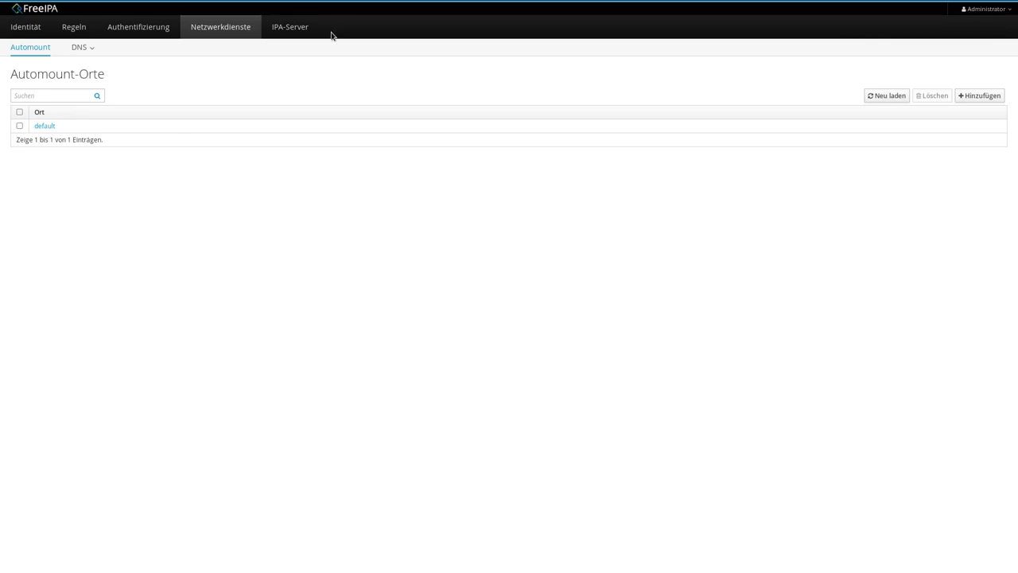
# Open the topology graph of the IPA servers and rearrange the ipaserver1 and ipaserver2 nodes to show their replication links
pyautogui.click(302, 28)
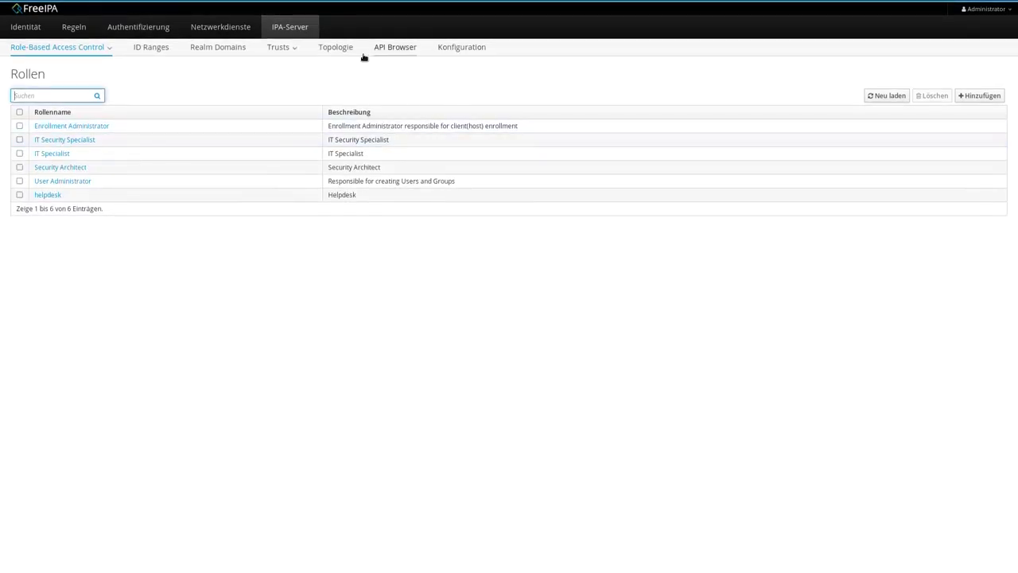
pyautogui.click(330, 53)
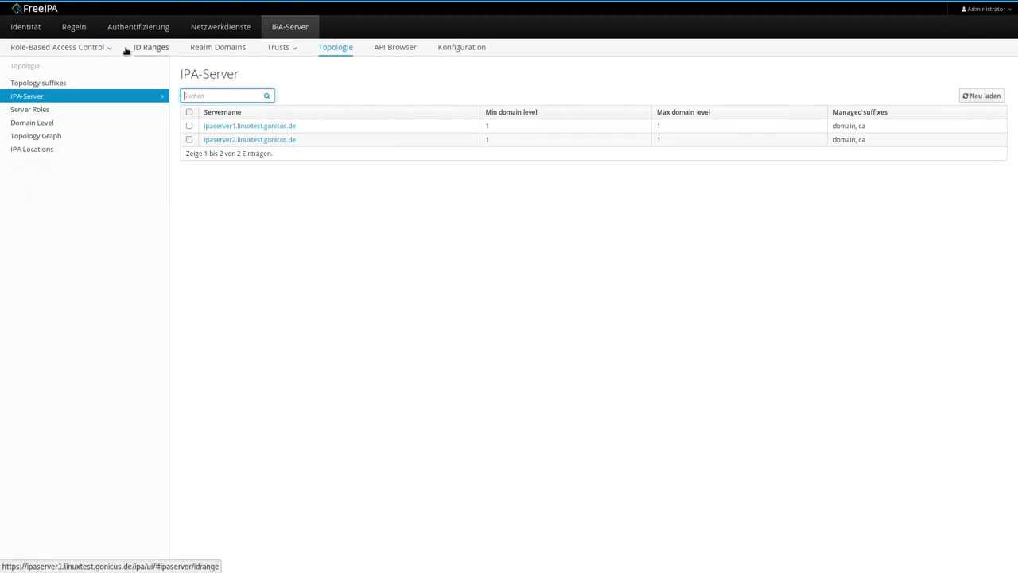
pyautogui.click(44, 137)
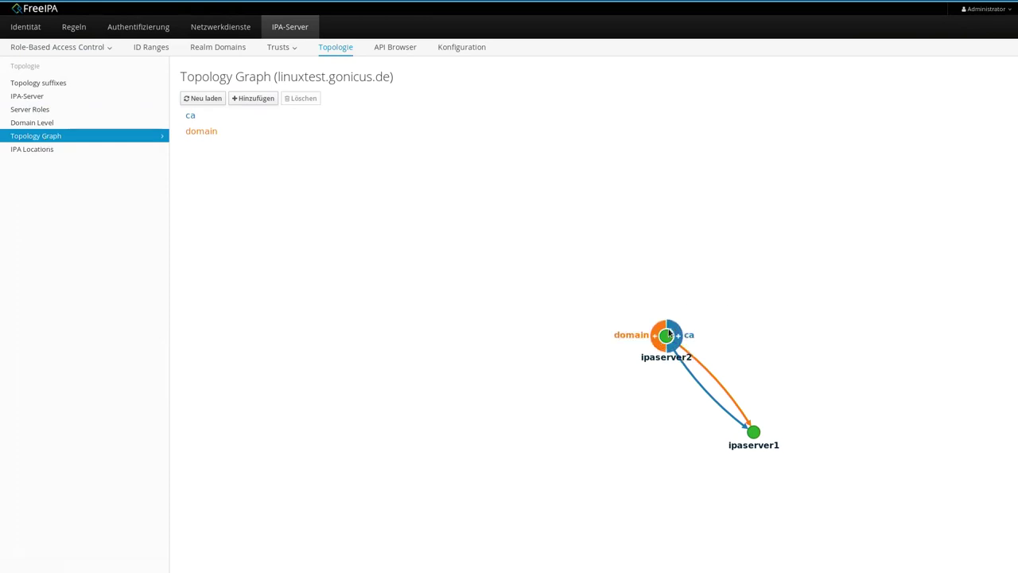
pyautogui.moveTo(754, 439)
pyautogui.moveTo(753, 439); pyautogui.dragTo(427, 312)
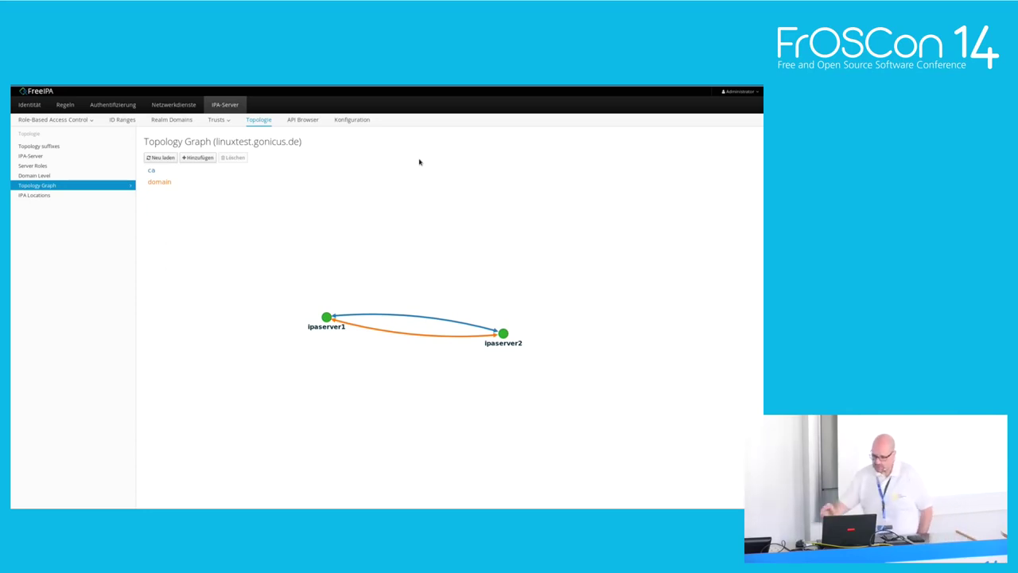
pyautogui.moveTo(503, 333); pyautogui.dragTo(540, 275)
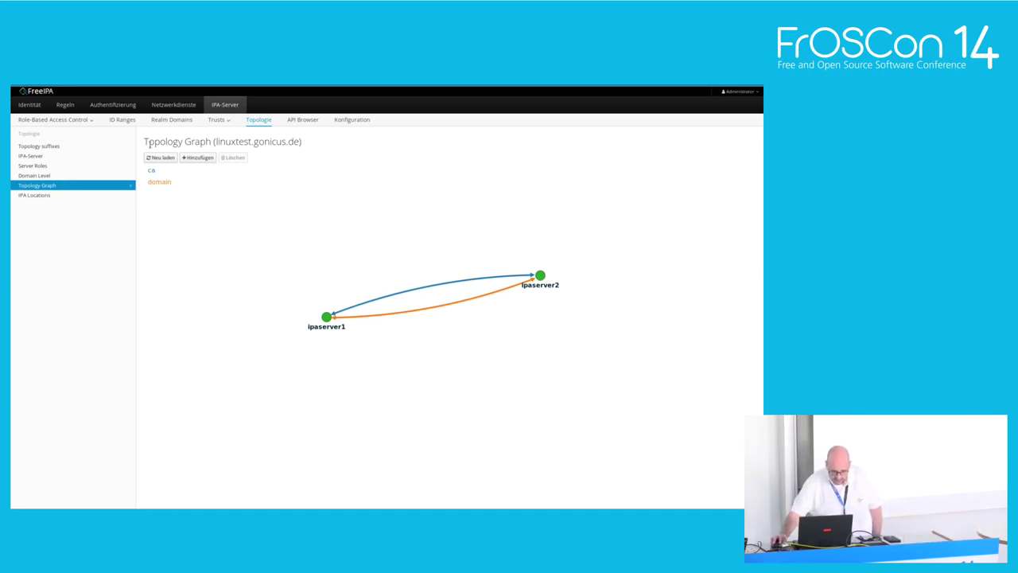
# Check the IPA server list and the domain level, and open the ID range LINUXTEST.GONICUS.DE_id_range
pyautogui.click(35, 157)
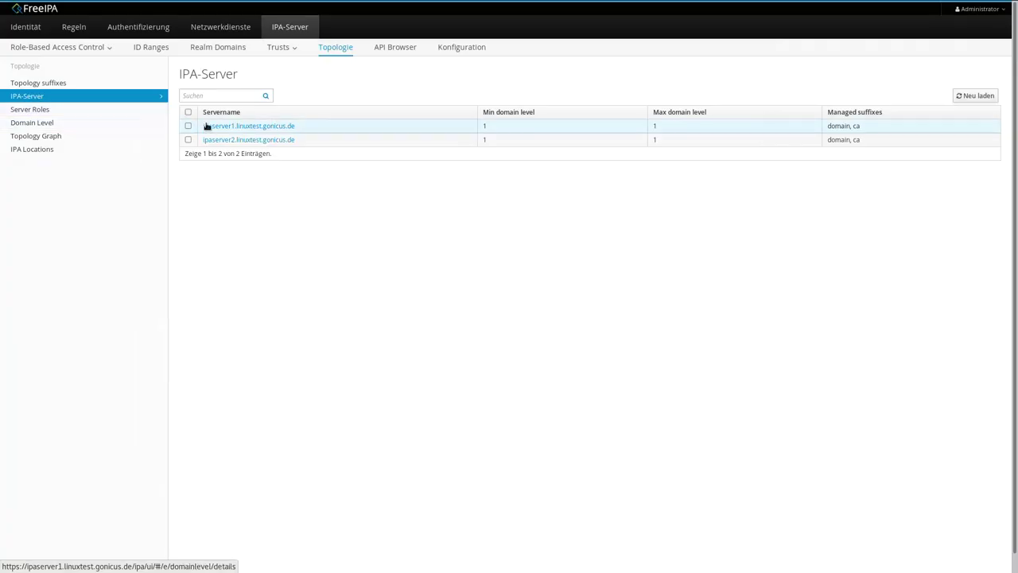
pyautogui.click(40, 124)
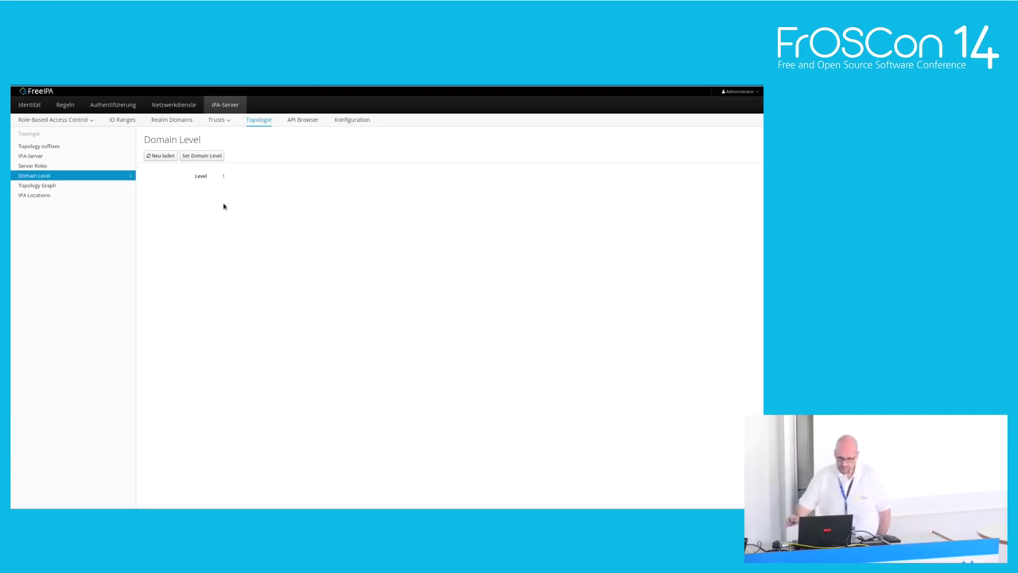
pyautogui.click(123, 120)
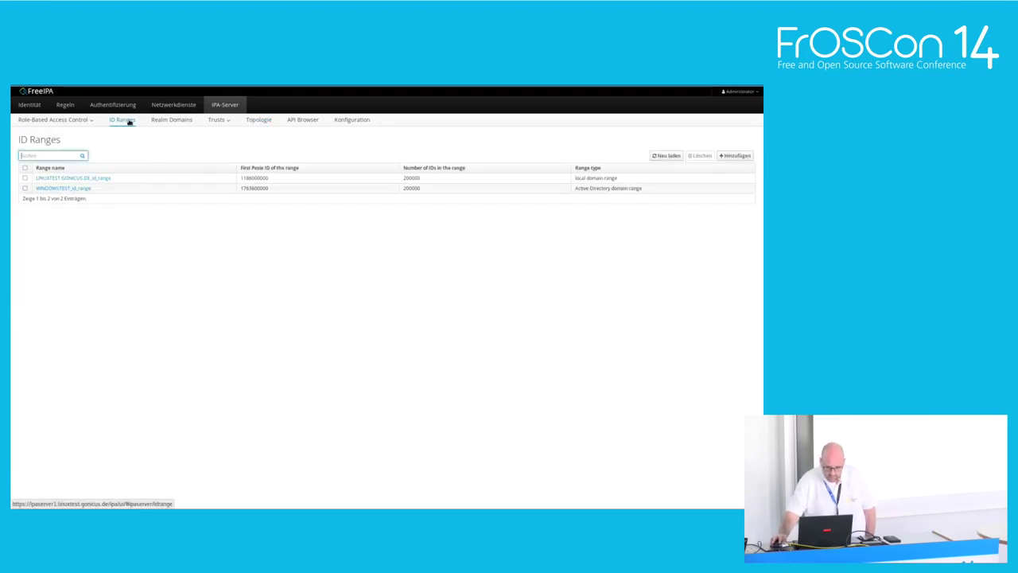
pyautogui.click(75, 177)
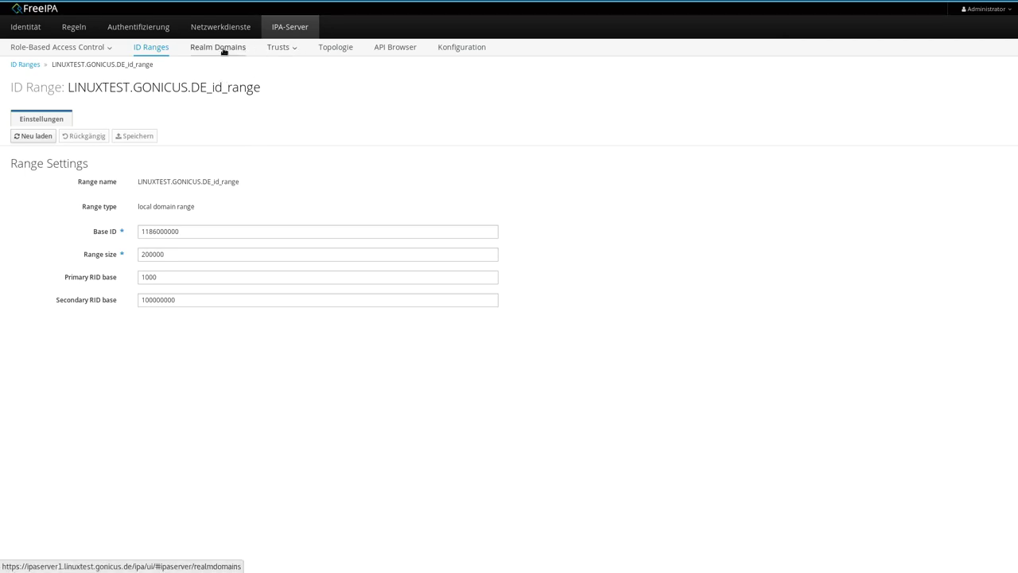
# Inspect the helpdesk role's privileges and the permissions of Modify Users and Reset passwords, ending at the list of all privileges
pyautogui.click(89, 51)
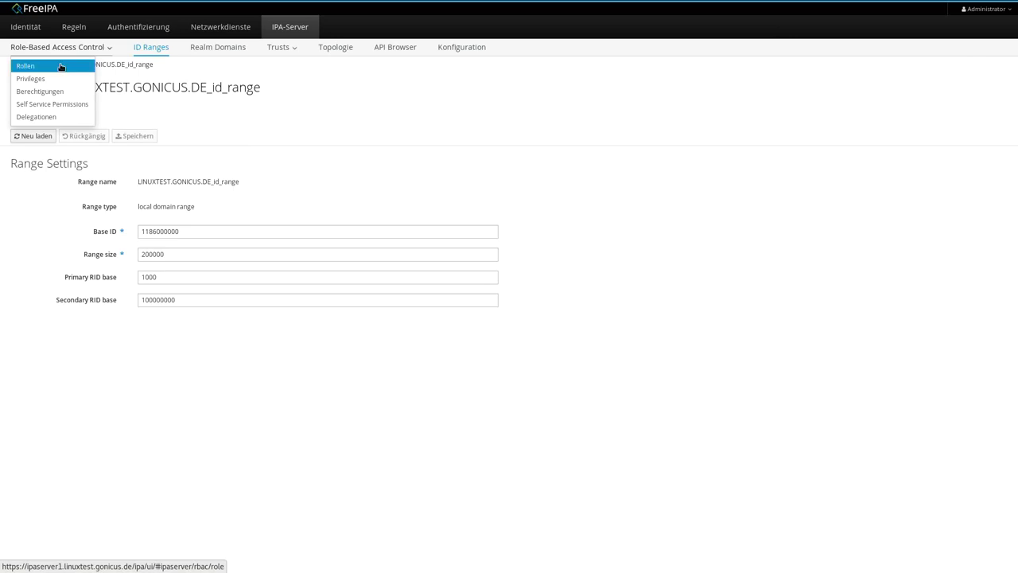
pyautogui.click(62, 66)
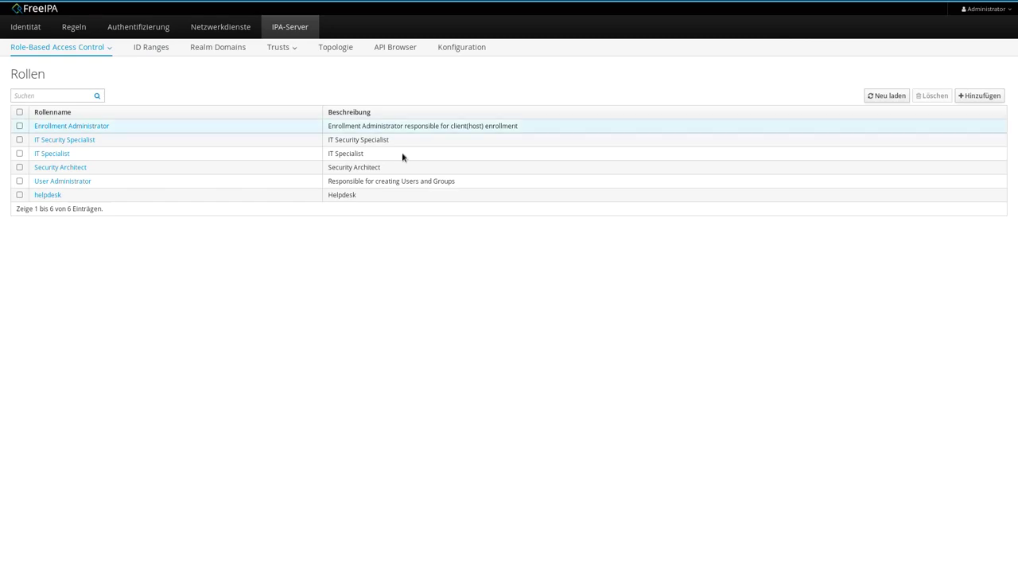
pyautogui.click(48, 195)
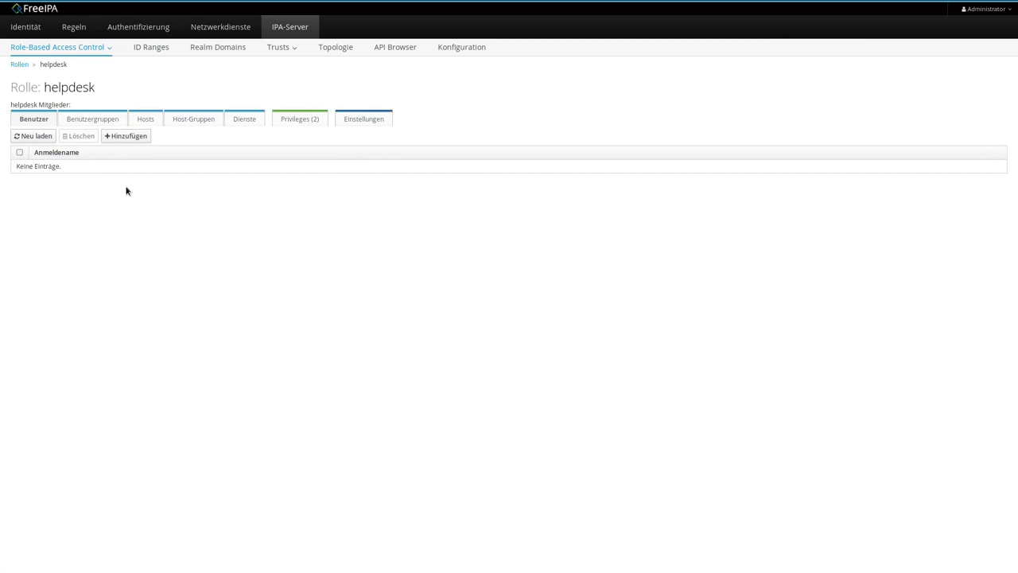
pyautogui.click(296, 121)
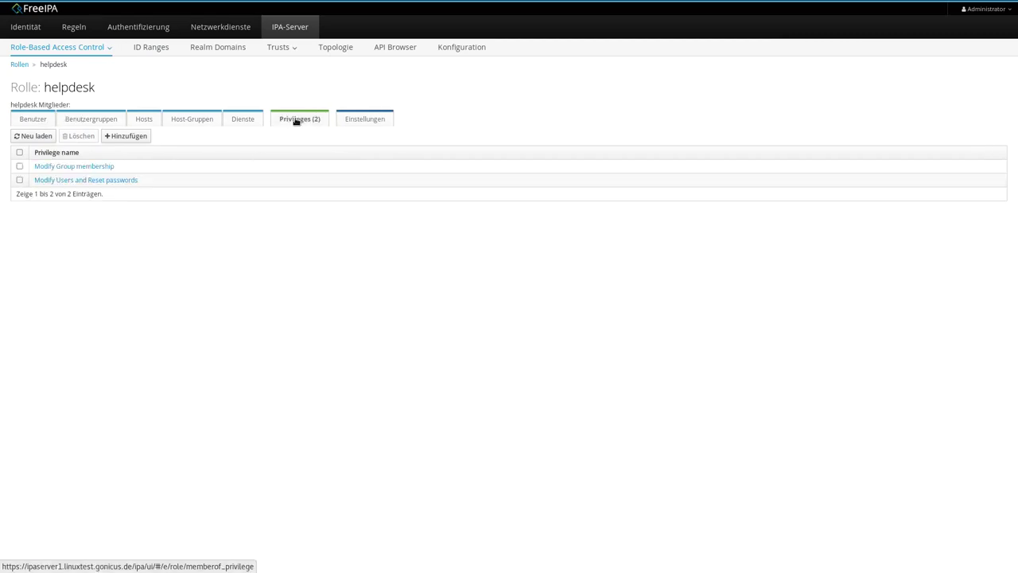
pyautogui.click(68, 181)
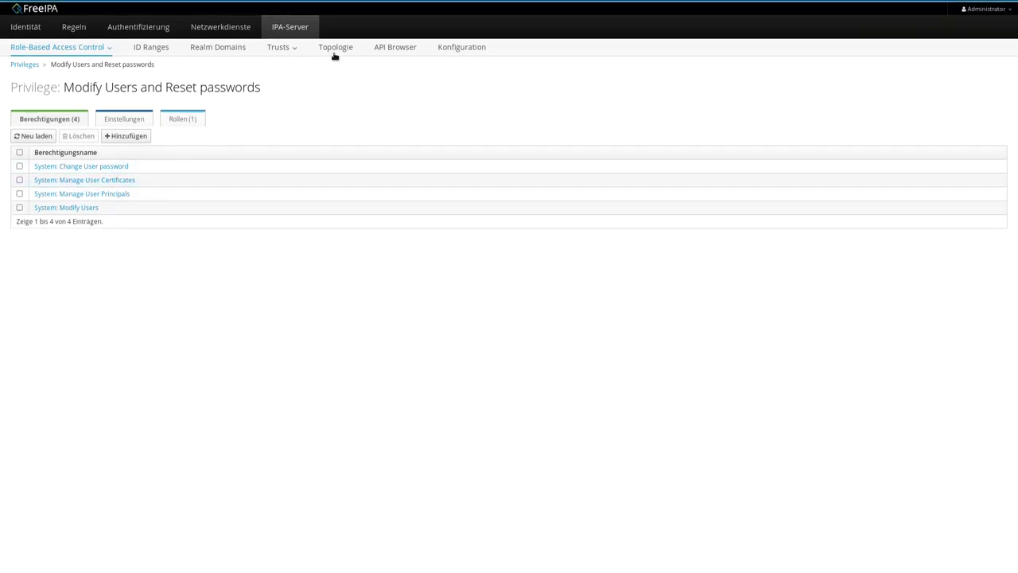
pyautogui.click(24, 65)
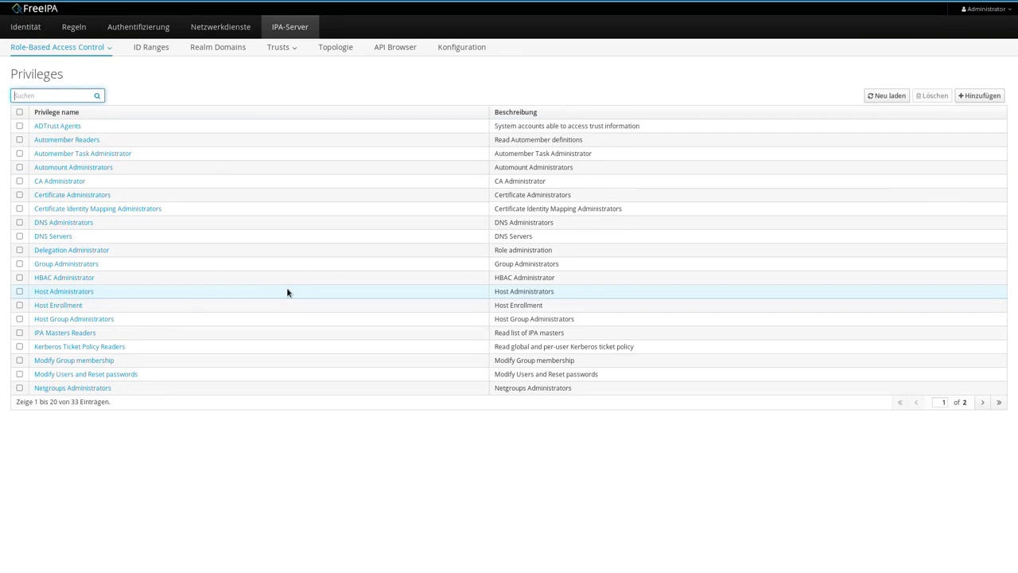
# Look through the server configuration, the ID ranges and the realm domains
pyautogui.click(440, 49)
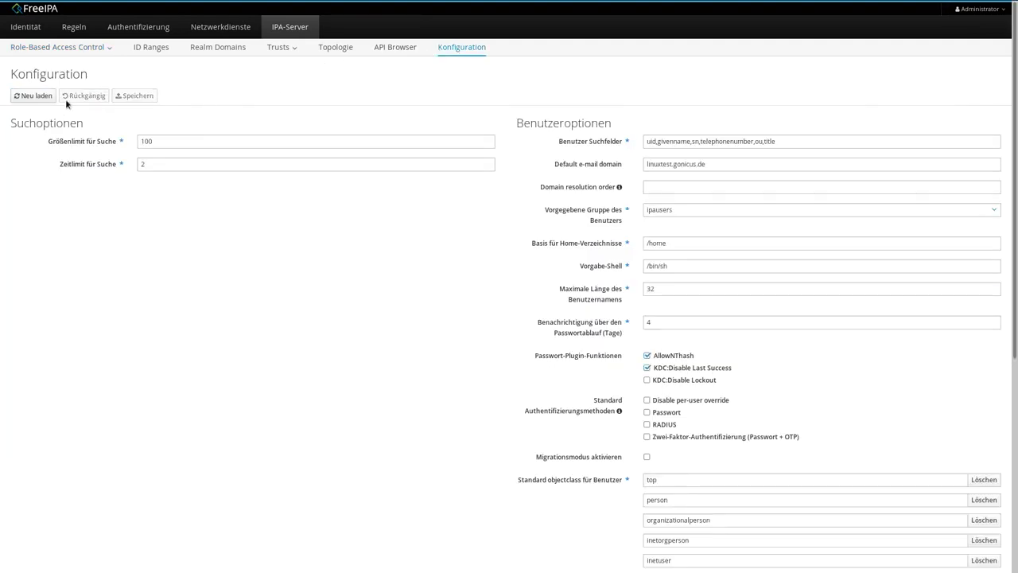
pyautogui.click(146, 49)
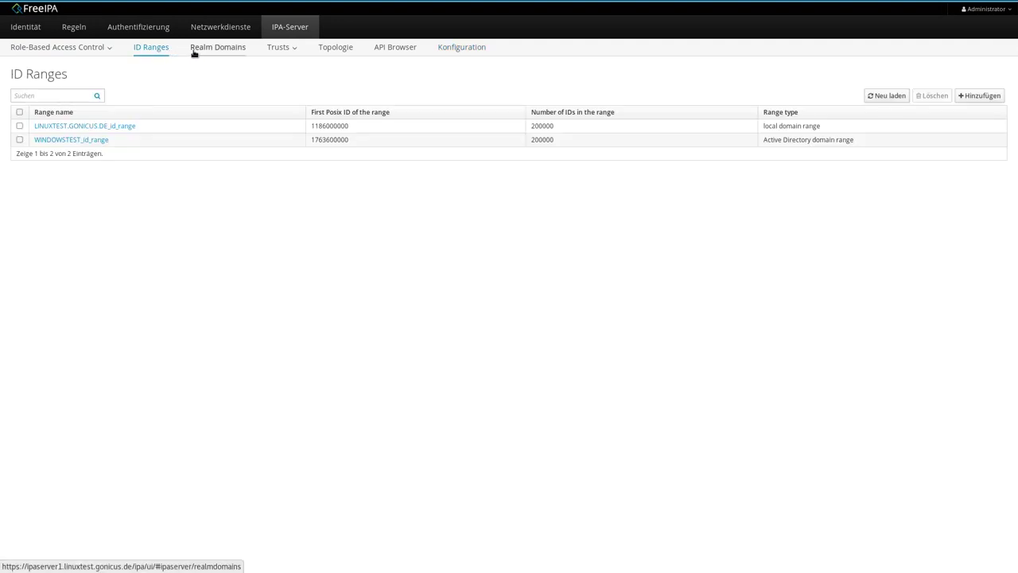
pyautogui.click(217, 50)
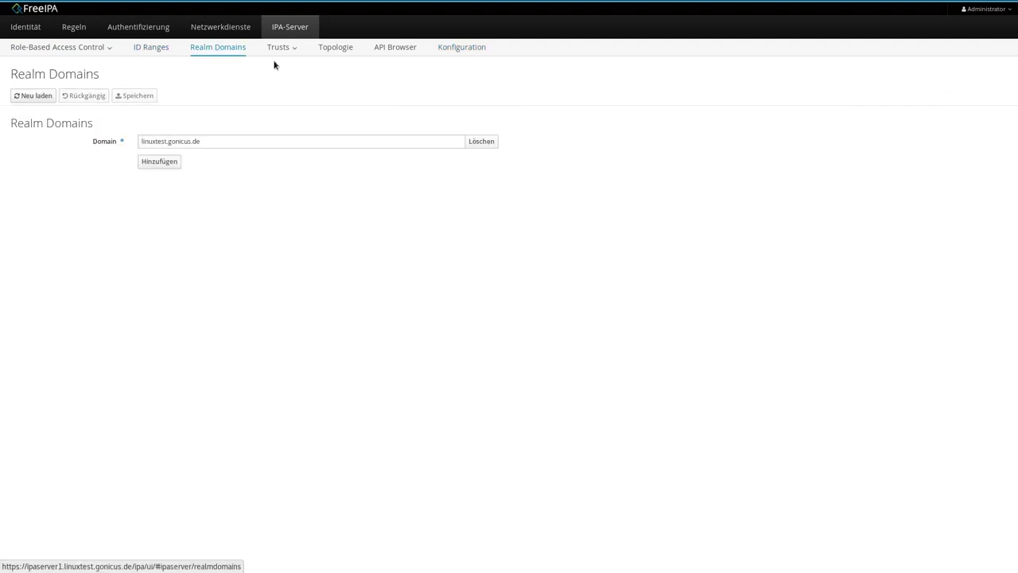
# Go back past the certificates and HBAC rules to the list of active users
pyautogui.click(235, 33)
pyautogui.click(136, 28)
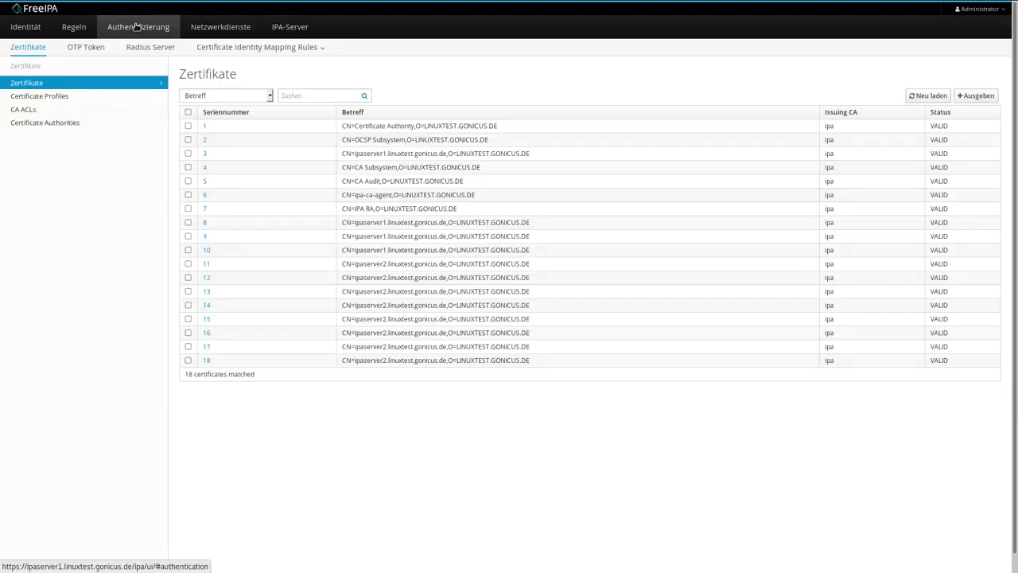
pyautogui.click(74, 30)
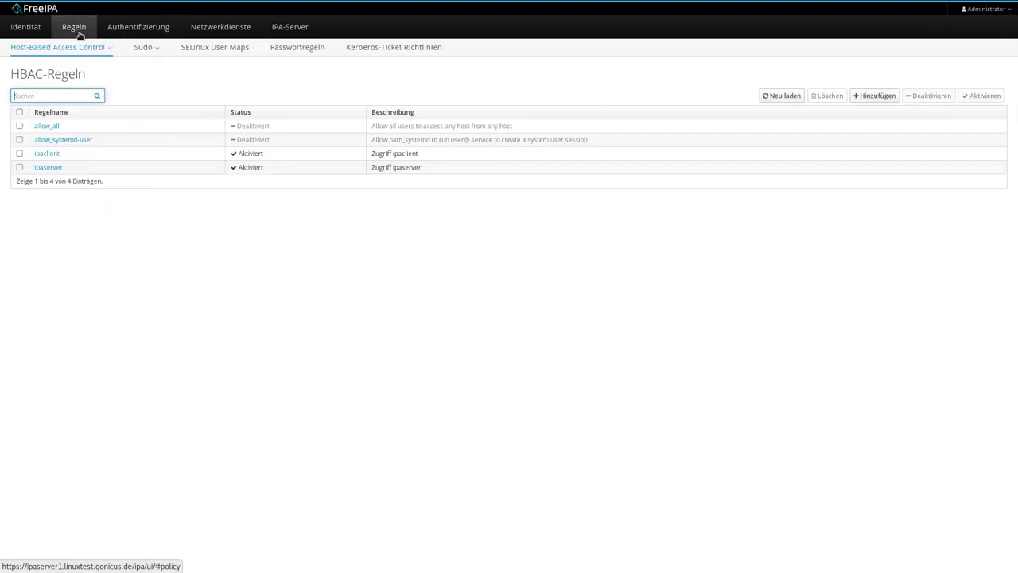
pyautogui.click(26, 27)
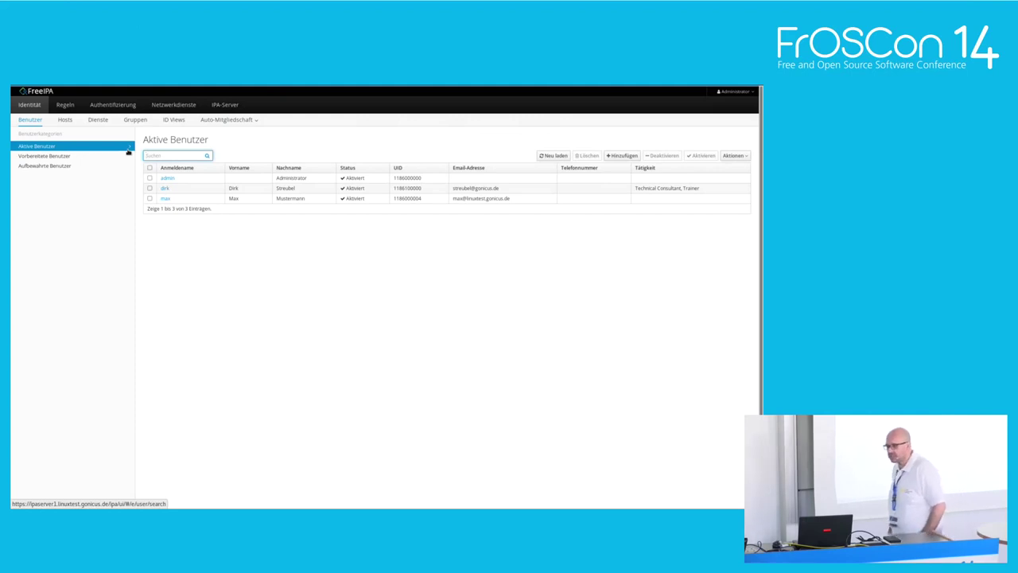
# Leave the browser's full-screen view and minimise both the browser and the LibreOffice Impress presentation
pyautogui.press('F11')
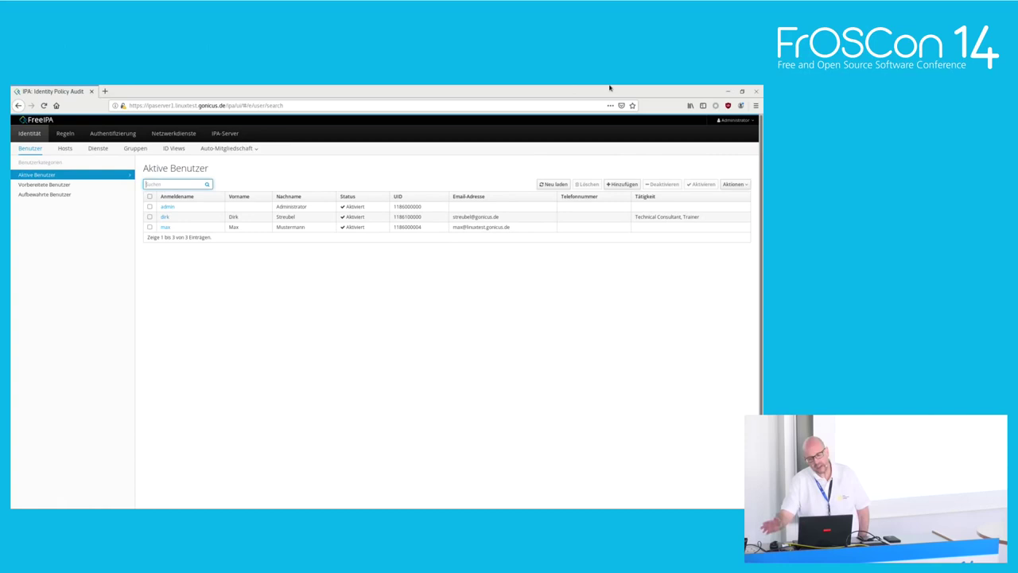
pyautogui.click(727, 93)
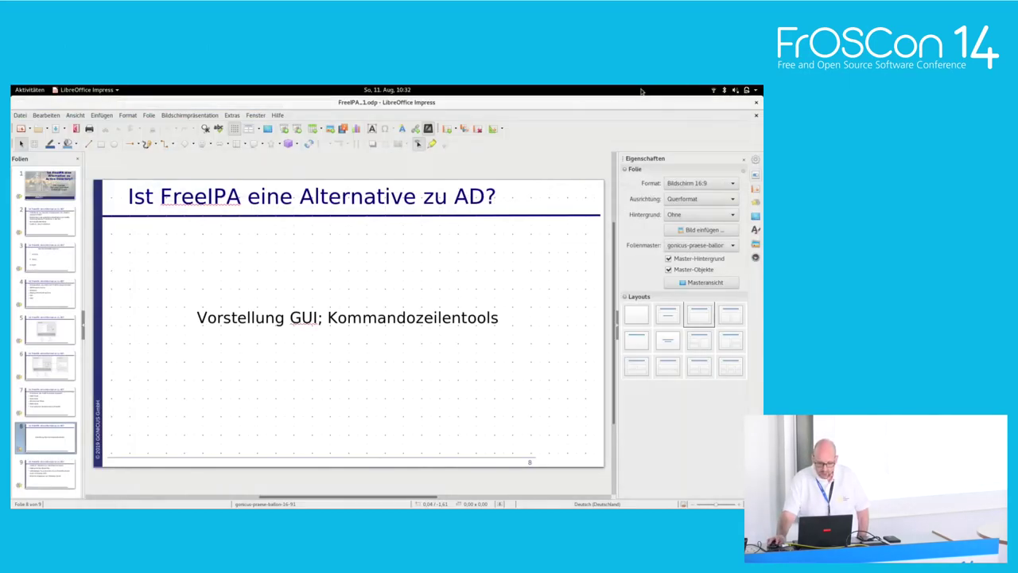
pyautogui.rightClick(633, 101)
pyautogui.click(645, 114)
pyautogui.moveTo(12, 91)
pyautogui.click(404, 113)
pyautogui.write('ko')
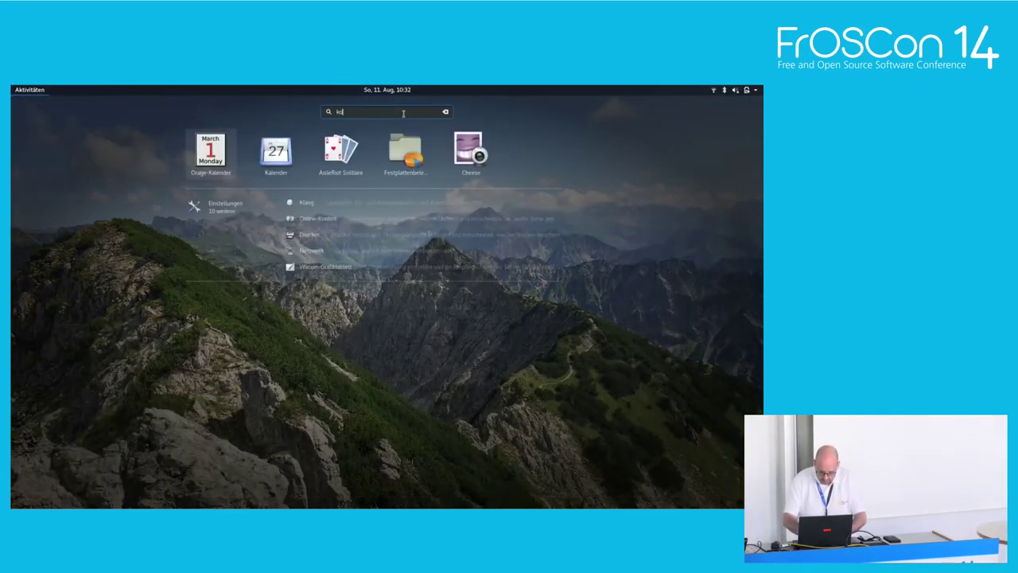
pyautogui.write('nsole')
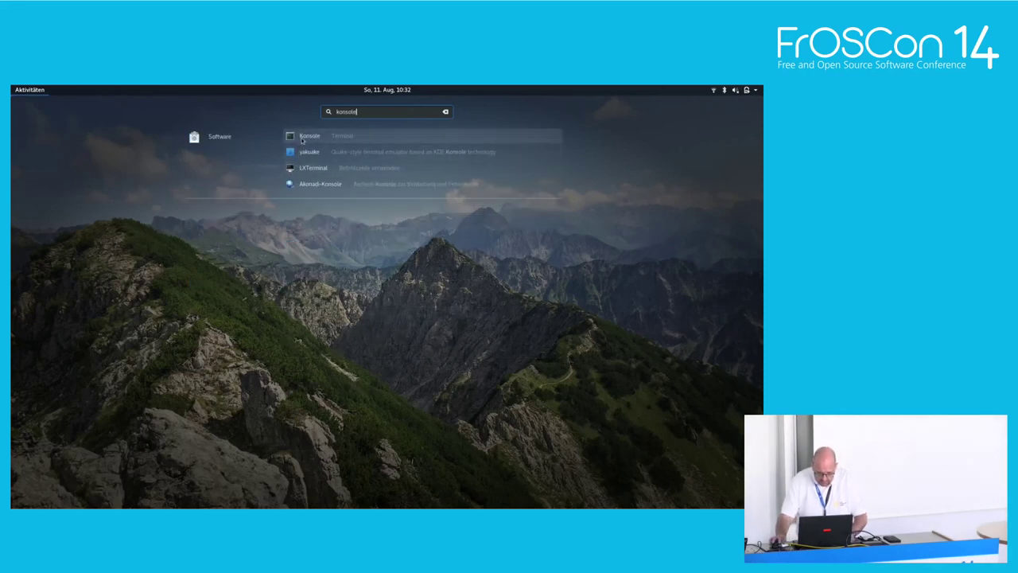
pyautogui.click(303, 141)
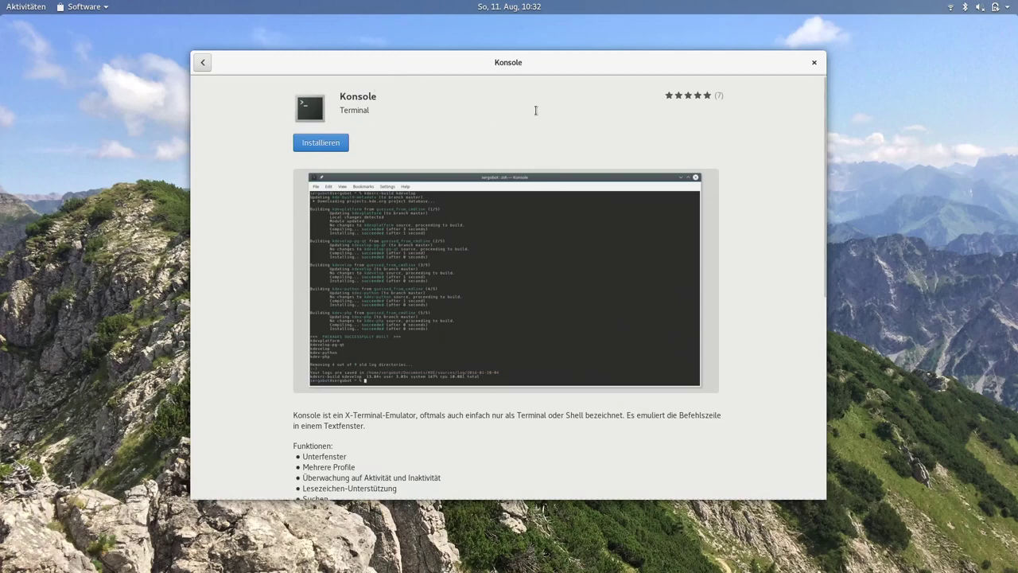
pyautogui.hotkey('ctrl', 'q')
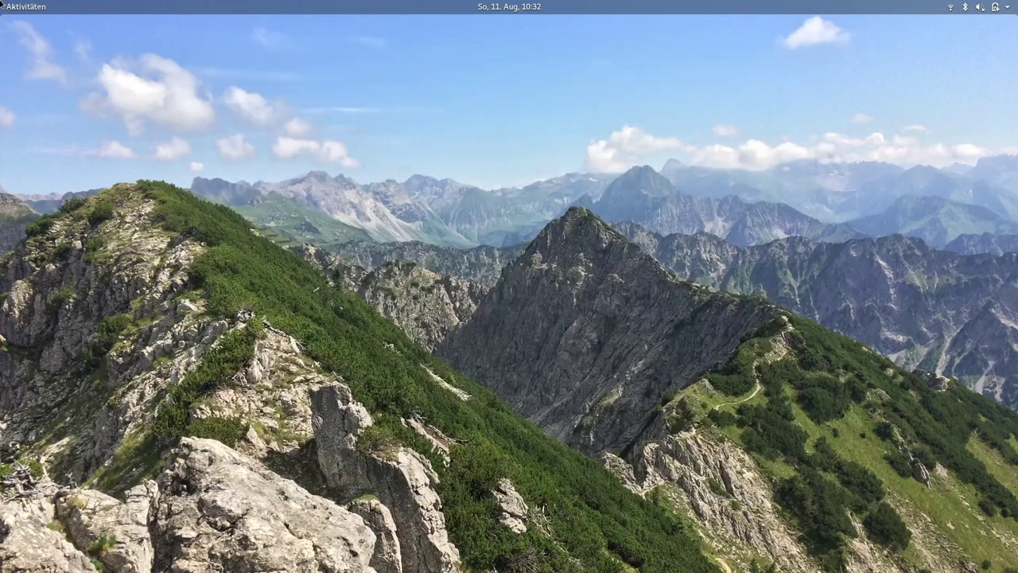
# Search the installed applications for "ter" and open Terminal
pyautogui.press('super')
pyautogui.click(477, 37)
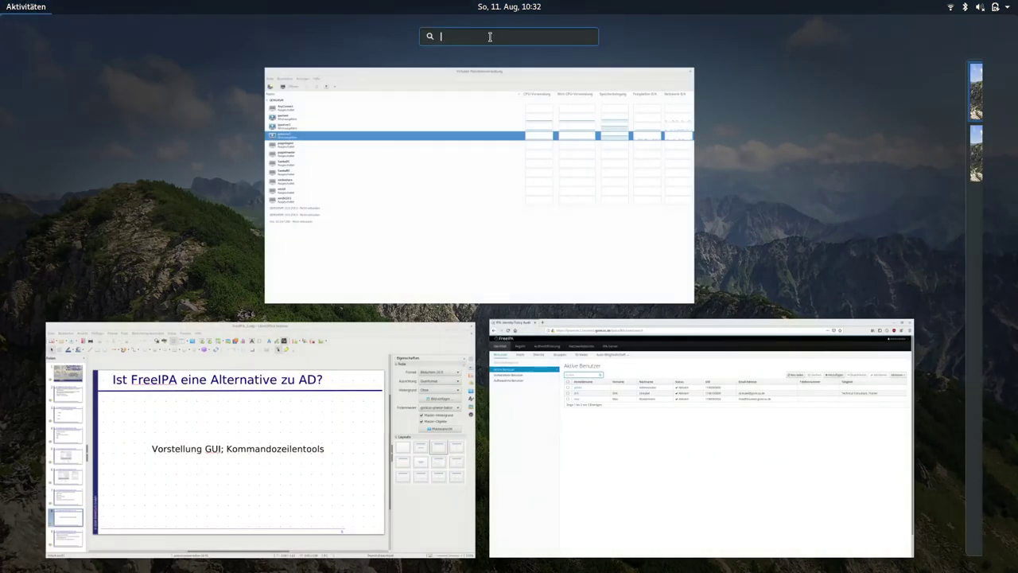
pyautogui.write('ter')
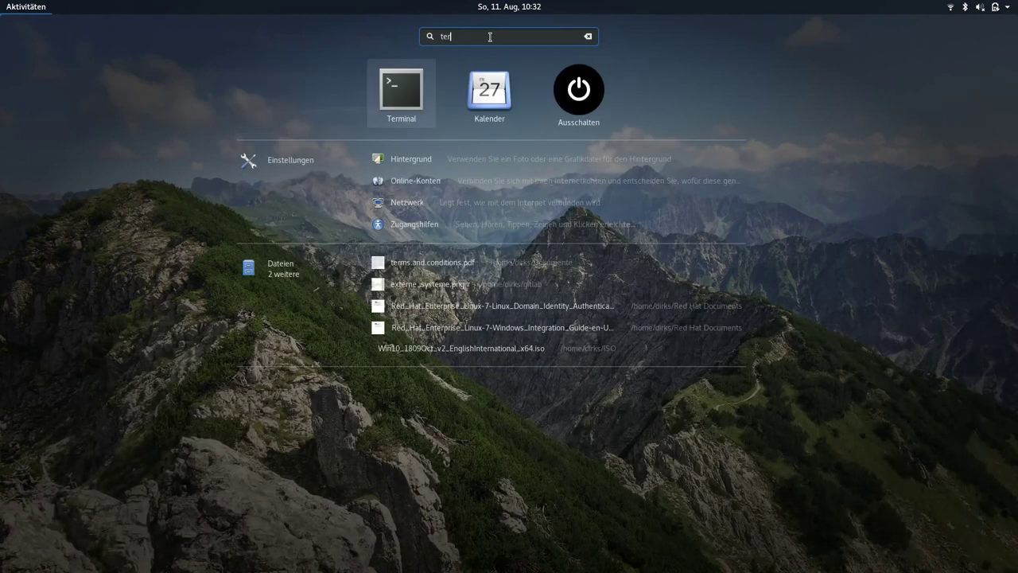
pyautogui.click(413, 95)
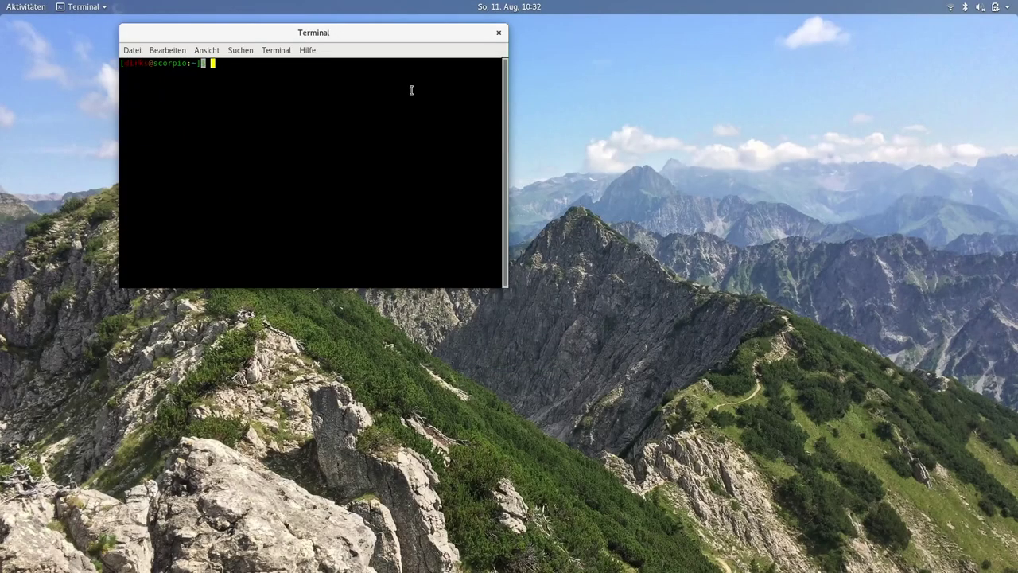
# Launch Apache Directory Studio from the command line with /opt/ApacheDirectoryStudio/ApacheDirectoryStudio
pyautogui.write('/opt')
pyautogui.write('/A')
pyautogui.press('Tab')
pyautogui.write('A')
pyautogui.press('Tab')
pyautogui.press('Return')
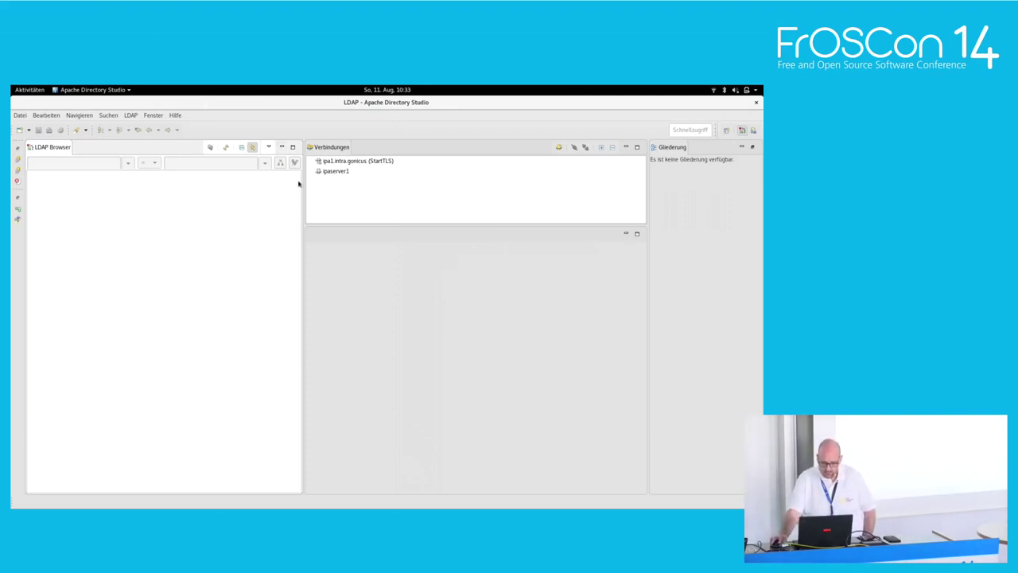
# Connect to ipaserver1 and expand dc=linuxtest,dc=gonicus,dc=de down through cn=accounts to the entries under cn=users
pyautogui.doubleClick(337, 170)
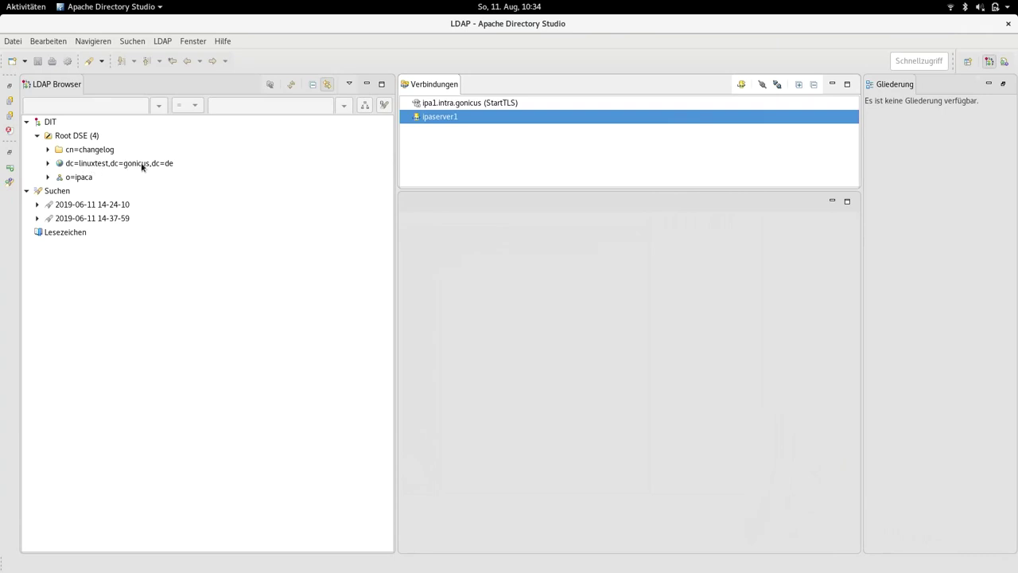
pyautogui.click(47, 163)
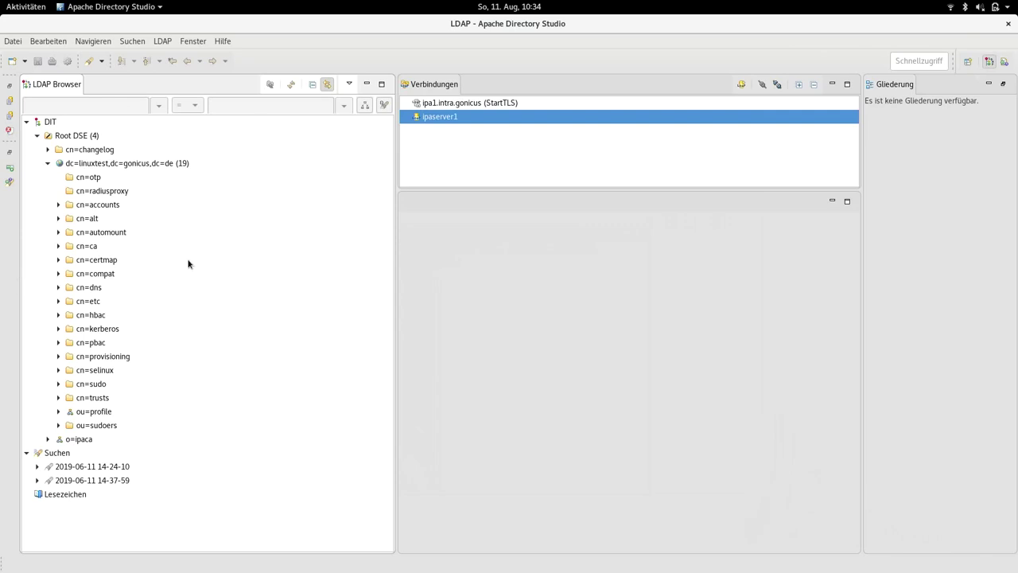
pyautogui.click(58, 206)
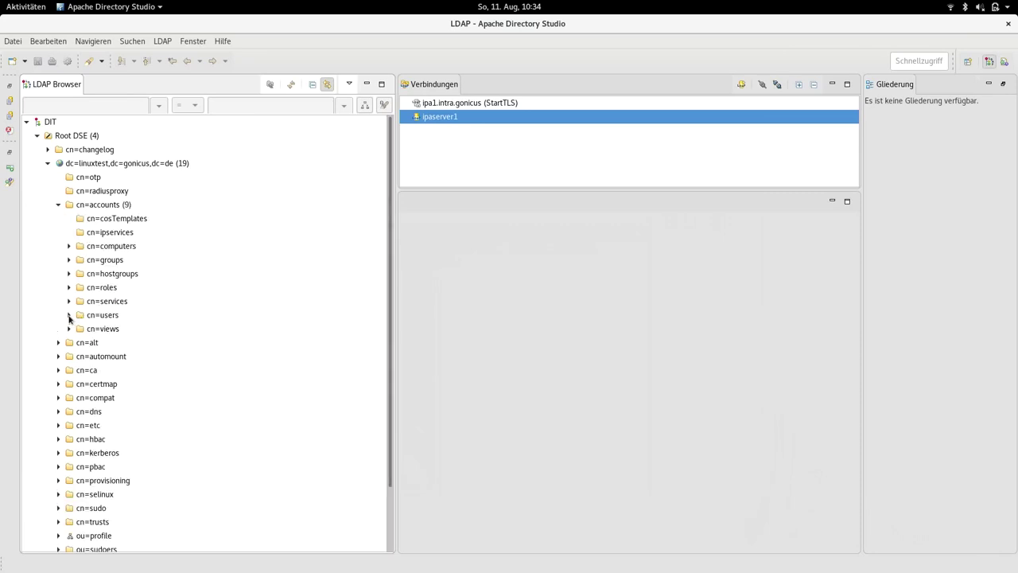
pyautogui.click(69, 316)
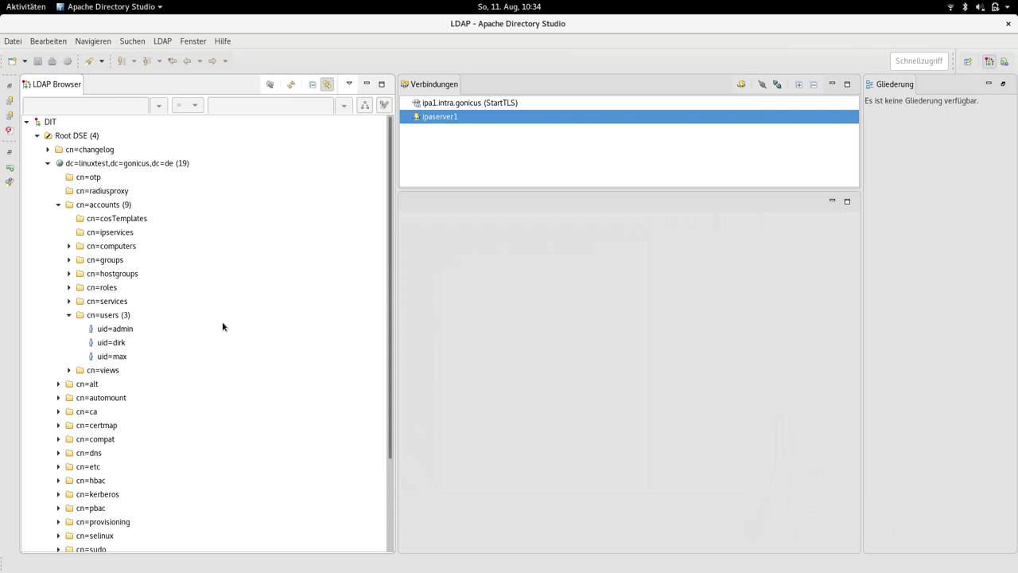
# Open the second user entry under cn=users and look through its LDAP attributes
pyautogui.click(125, 347)
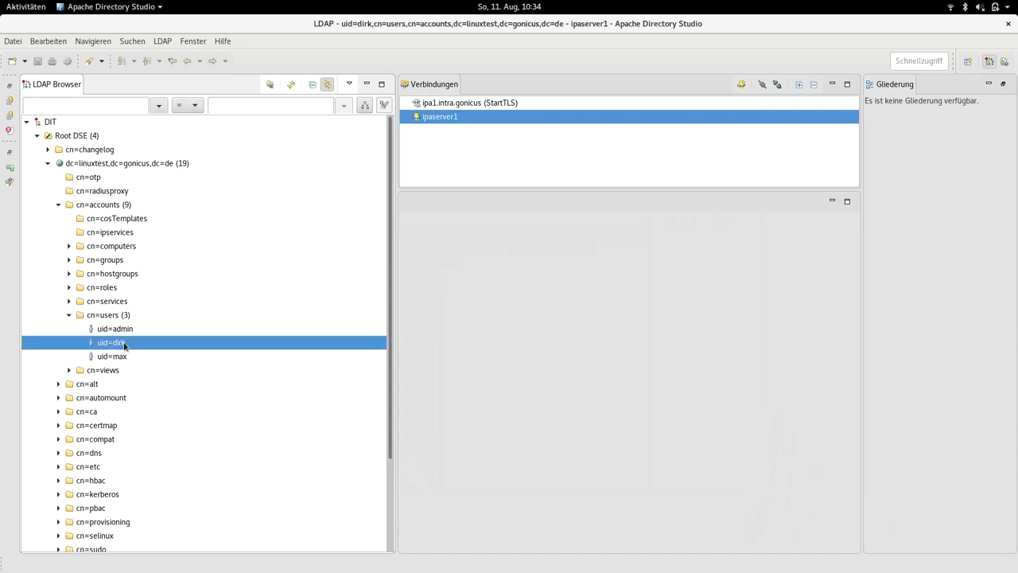
pyautogui.scroll(-3, 531, 382)
pyautogui.scroll(3, 642, 363)
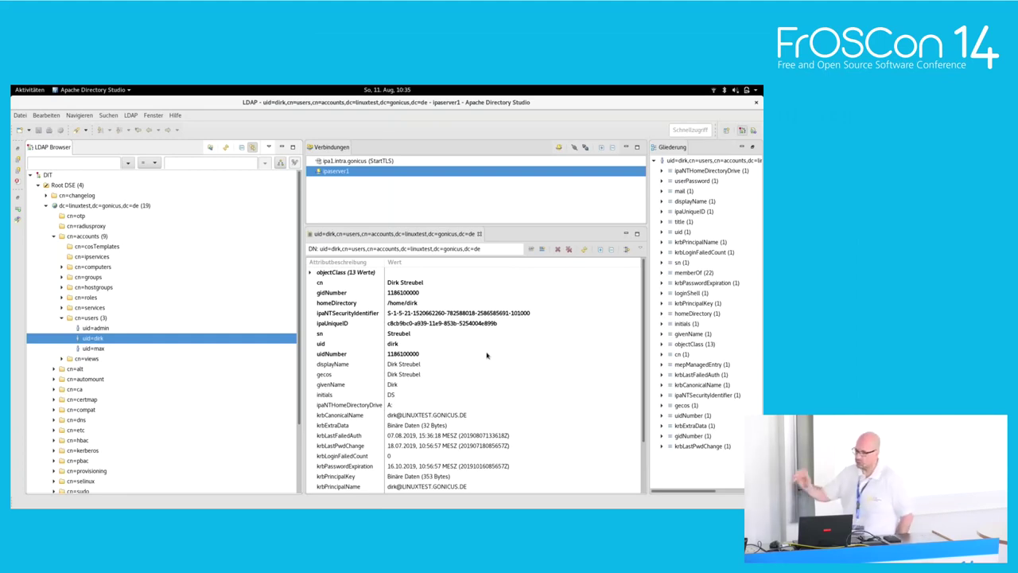
# Switch to the browser to show the FreeIPA active users list in full screen, and minimise the browser again
pyautogui.click(38, 90)
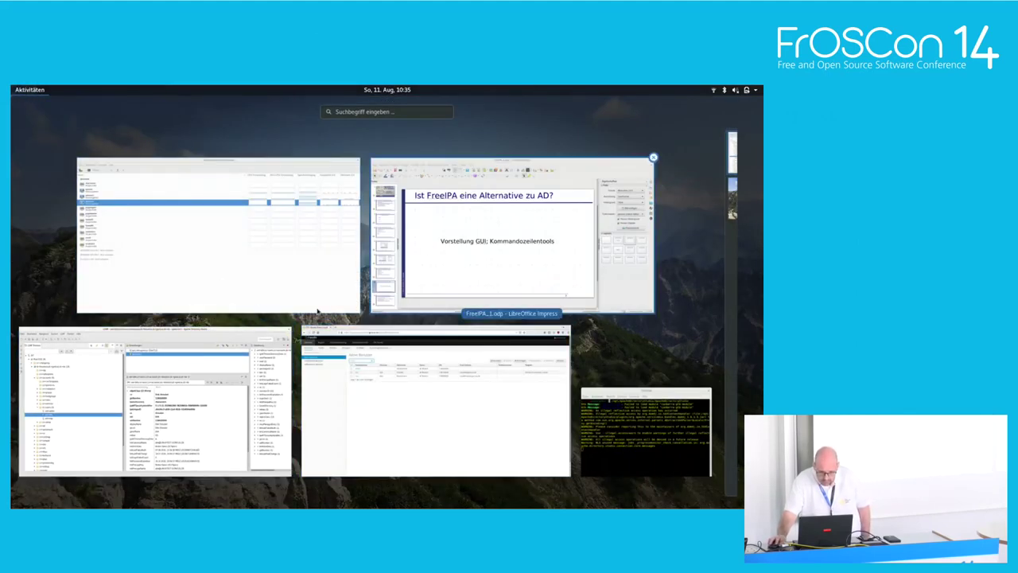
pyautogui.click(407, 377)
pyautogui.press('F11')
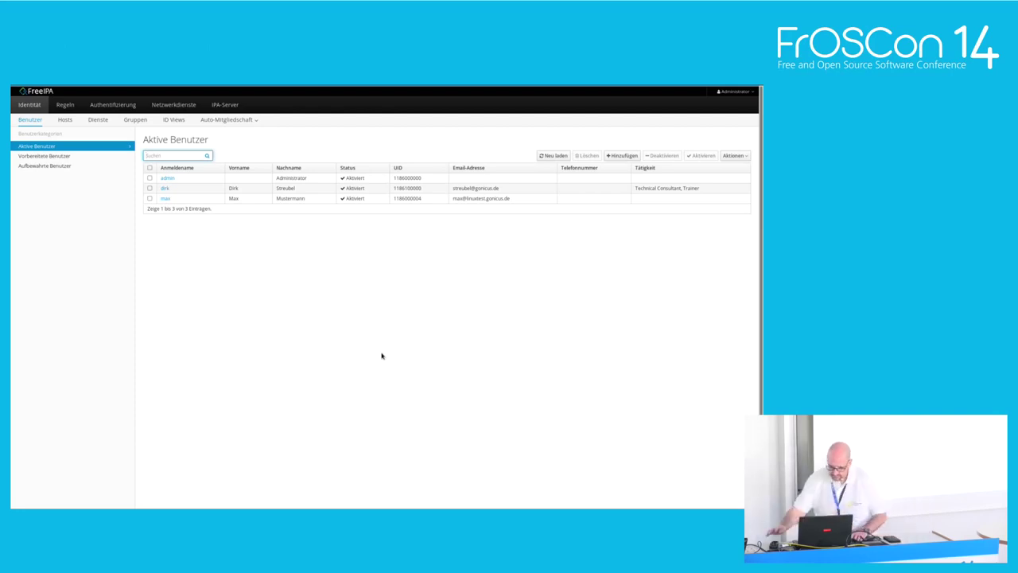
pyautogui.moveTo(370, 88)
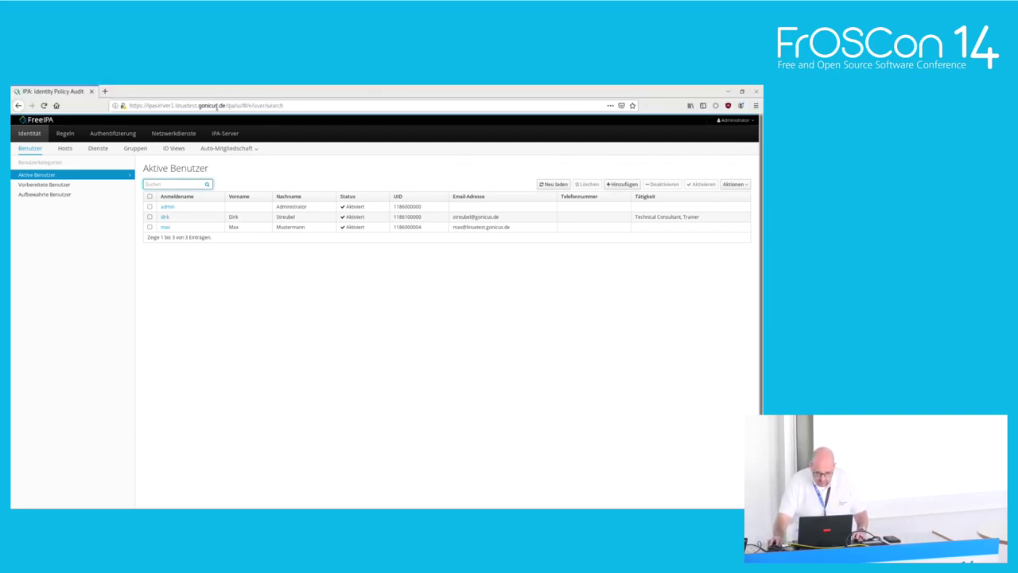
pyautogui.click(728, 91)
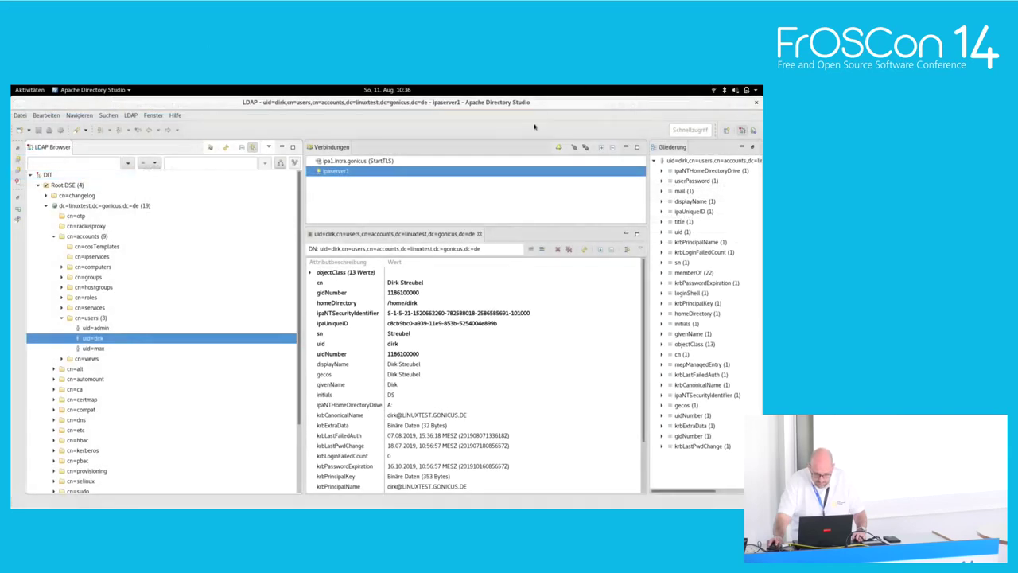
# Minimise Apache Directory Studio, move the Terminal window aside and open a second tab in it
pyautogui.rightClick(728, 108)
pyautogui.click(699, 125)
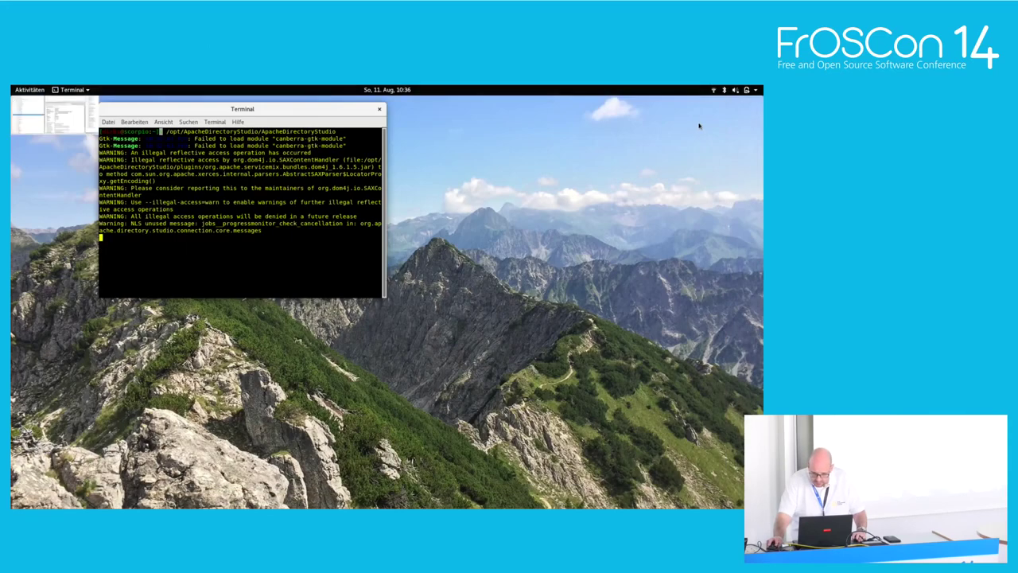
pyautogui.moveTo(202, 116); pyautogui.dragTo(162, 110)
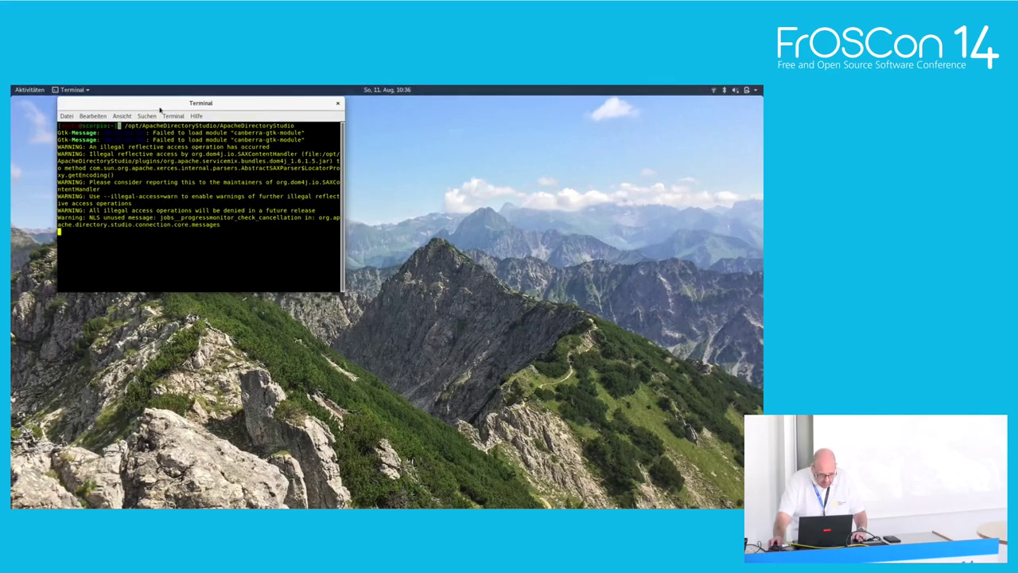
pyautogui.click(70, 118)
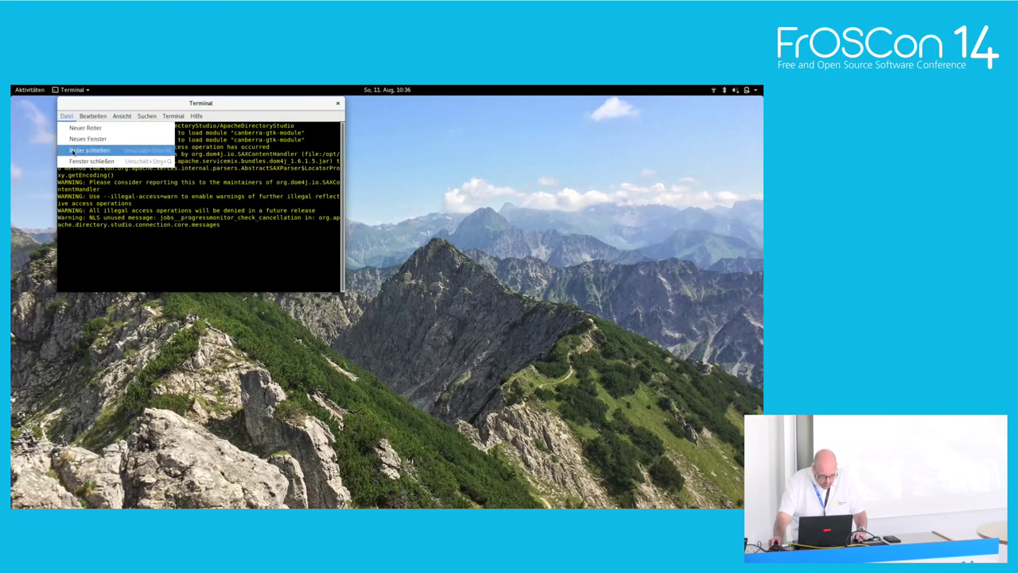
pyautogui.click(91, 129)
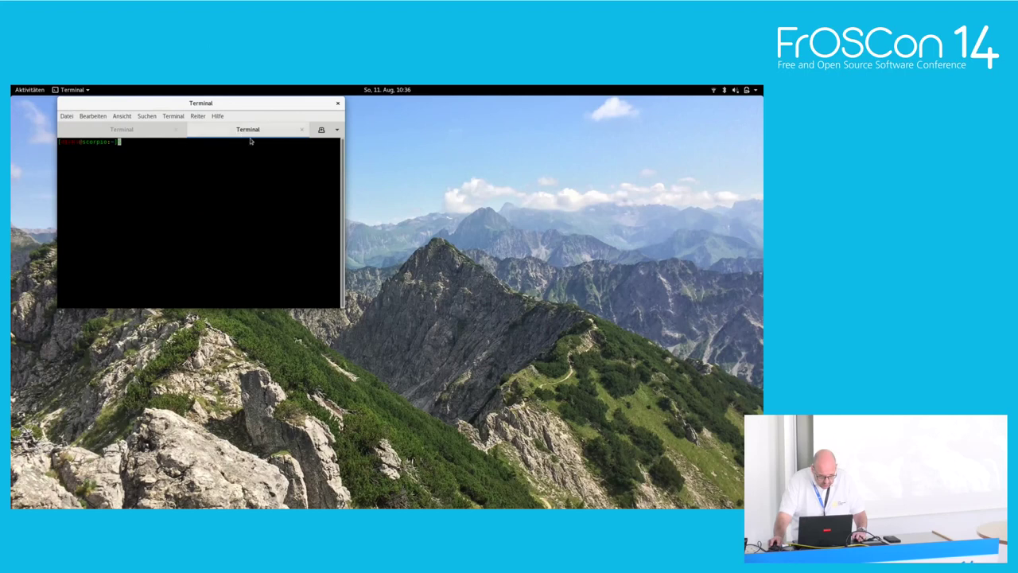
# Open an additional separate terminal window and place it beside the existing one
pyautogui.click(76, 117)
pyautogui.click(86, 128)
pyautogui.moveTo(221, 319); pyautogui.dragTo(512, 149)
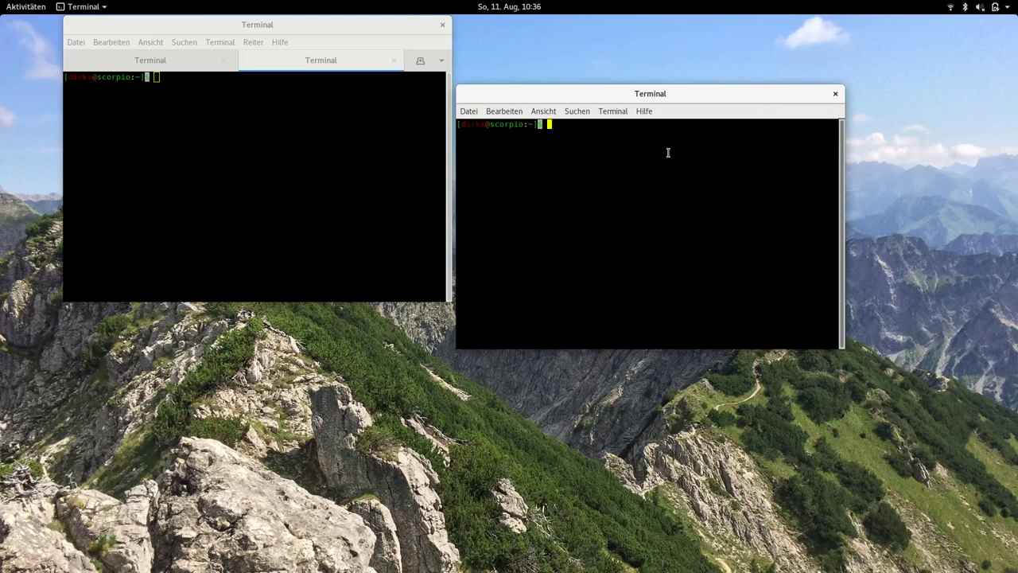
pyautogui.write('ssh -lmax 192.16')
pyautogui.press('BackSpace')
pyautogui.press('BackSpace')
pyautogui.press('BackSpace')
pyautogui.press('BackSpace')
pyautogui.press('BackSpace')
pyautogui.press('BackSpace')
pyautogui.press('BackSpace')
pyautogui.press('BackSpace')
pyautogui.press('BackSpace')
pyautogui.press('BackSpace')
pyautogui.press('BackSpace')
pyautogui.press('BackSpace')
pyautogui.press('BackSpace')
pyautogui.press('BackSpace')
pyautogui.press('BackSpace')
pyautogui.press('BackSpace')
# Maximise the new terminal window and enlarge its text by seven zoom levels for the audience
pyautogui.doubleClick(768, 95)
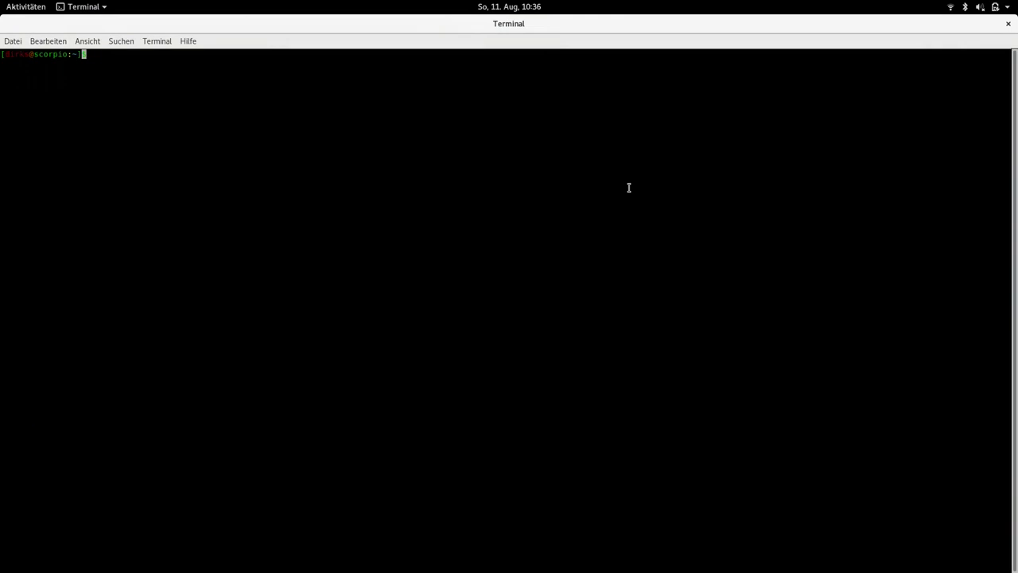
pyautogui.hotkey('ctrl', '+')
pyautogui.hotkey('ctrl', '+')
pyautogui.hotkey('ctrl', '+')
pyautogui.hotkey('ctrl', '+')
pyautogui.hotkey('ctrl', '+')
pyautogui.hotkey('ctrl', '+')
pyautogui.hotkey('ctrl', '+')
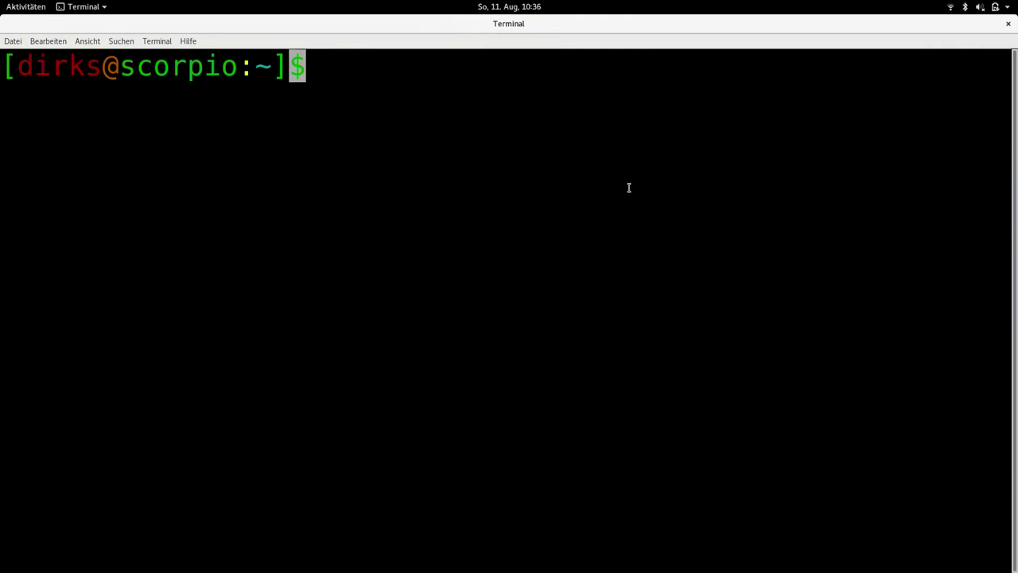
# Log in over SSH with ssh -lmax 192.168.122.103, entering the account password
pyautogui.write('ss')
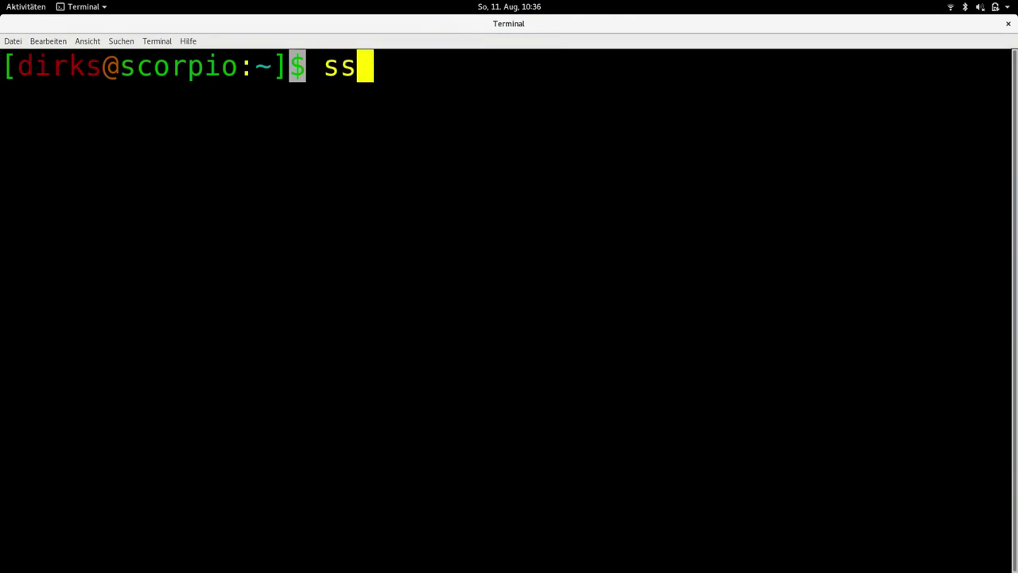
pyautogui.write('h')
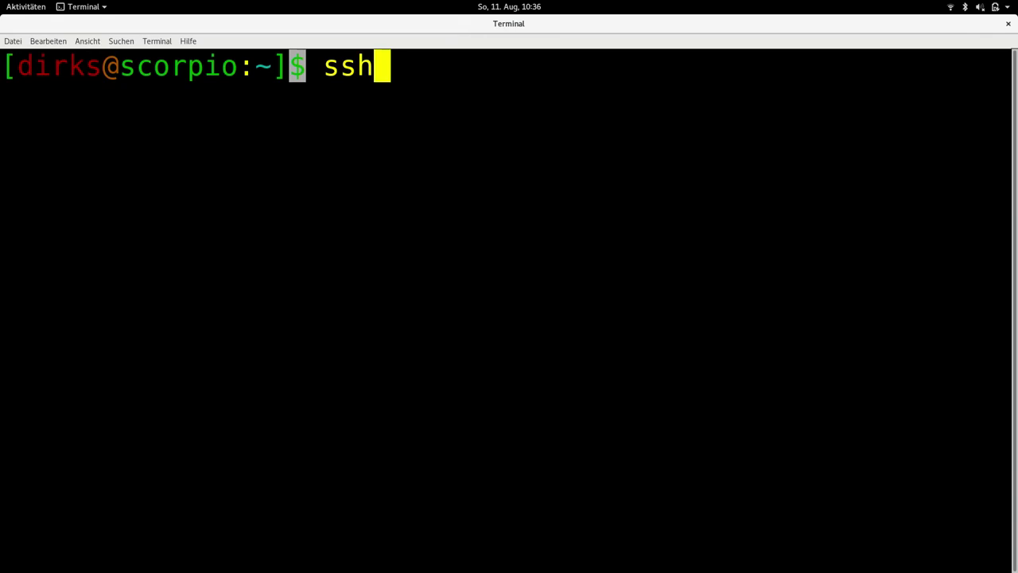
pyautogui.write(' -l')
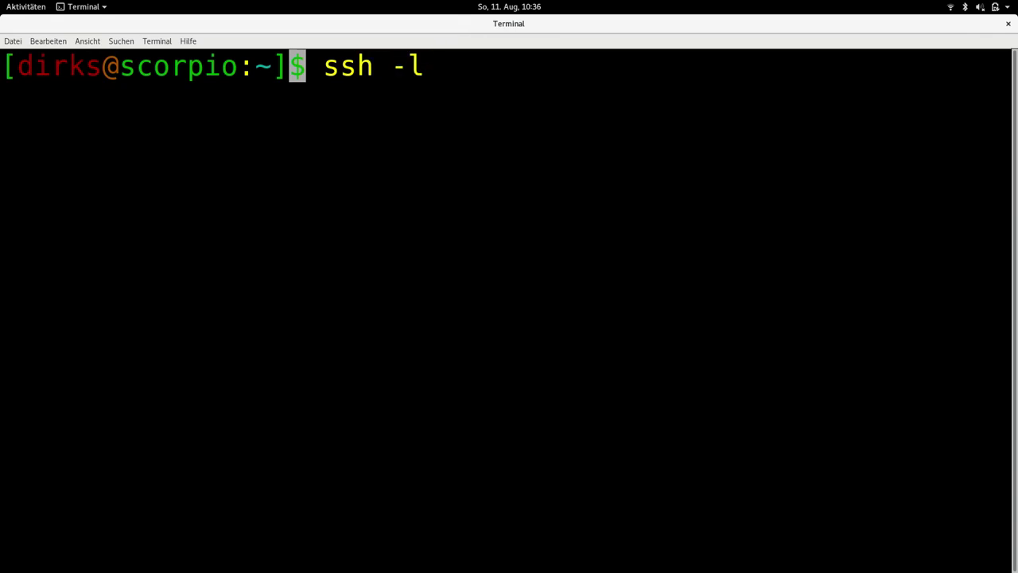
pyautogui.write('max 192')
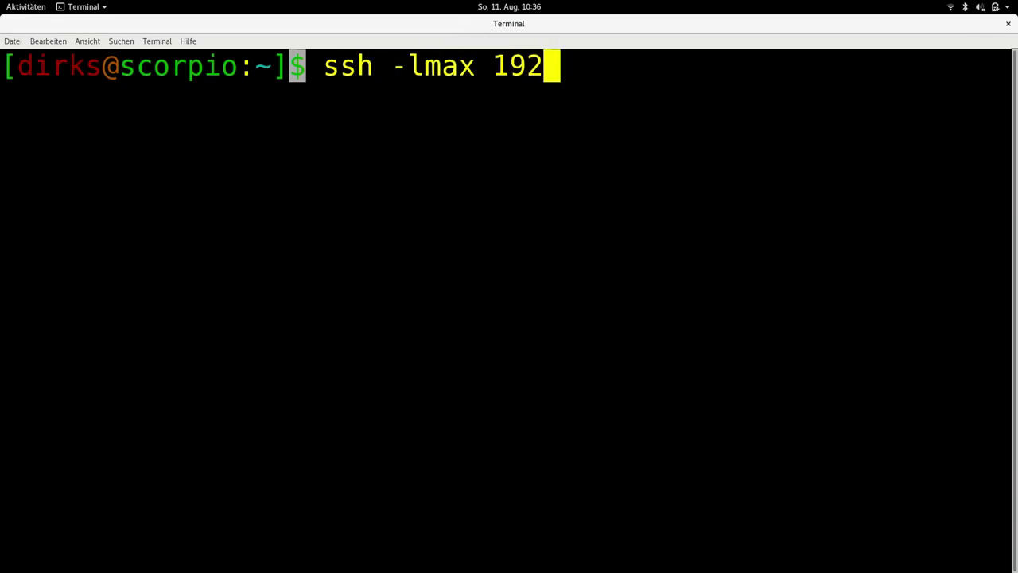
pyautogui.write('.168.')
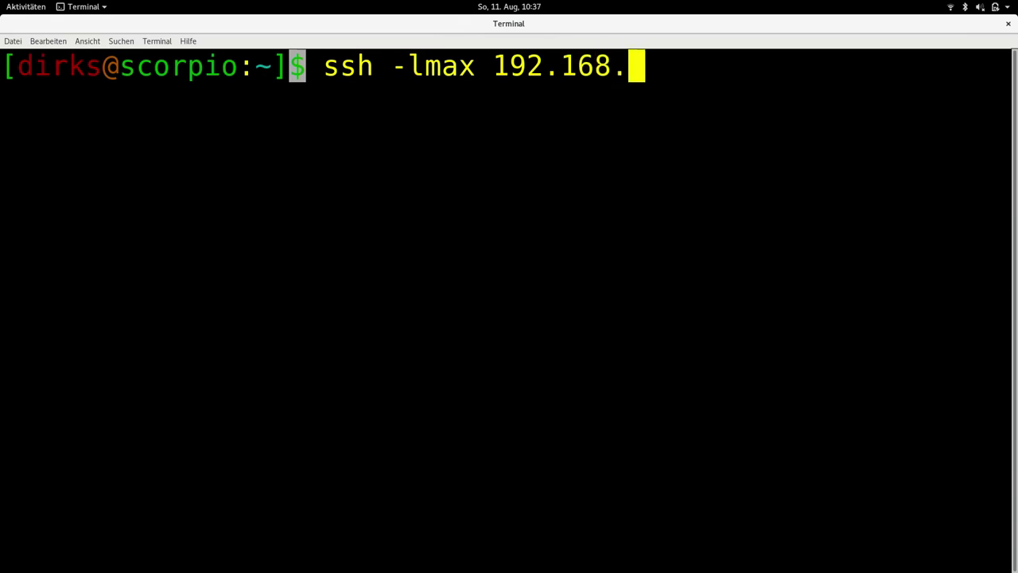
pyautogui.write('122.')
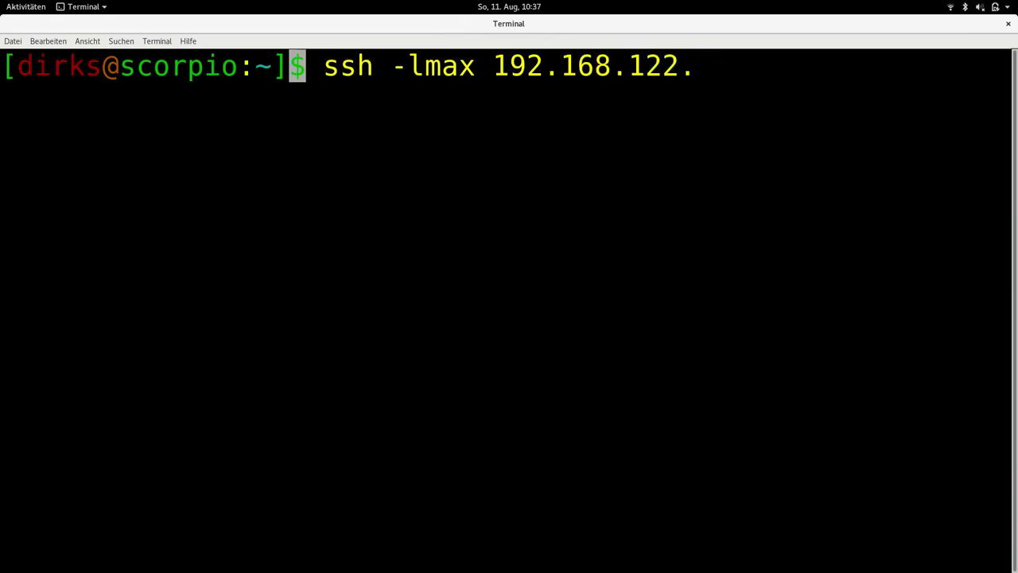
pyautogui.write('102')
pyautogui.press('BackSpace')
pyautogui.write('3')
pyautogui.press('Return')
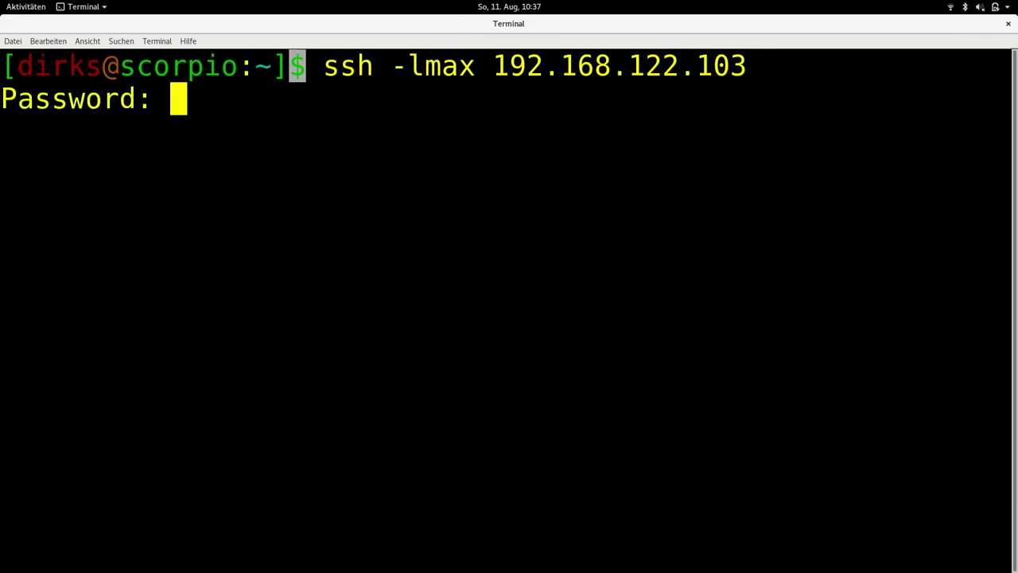
pyautogui.press('Return')
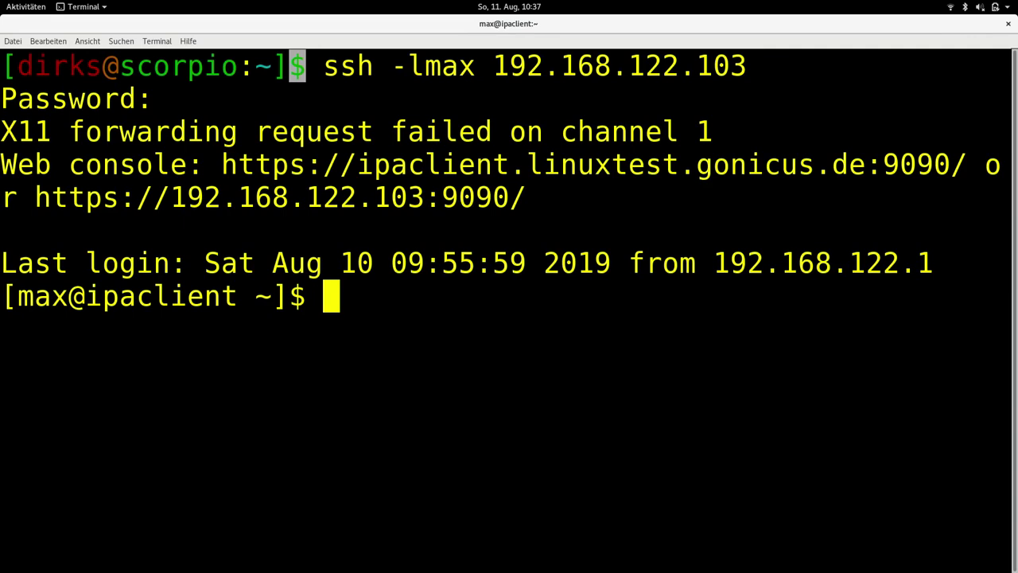
# Open a root shell on ipaclient with sudo -i, entering the account password
pyautogui.write('s')
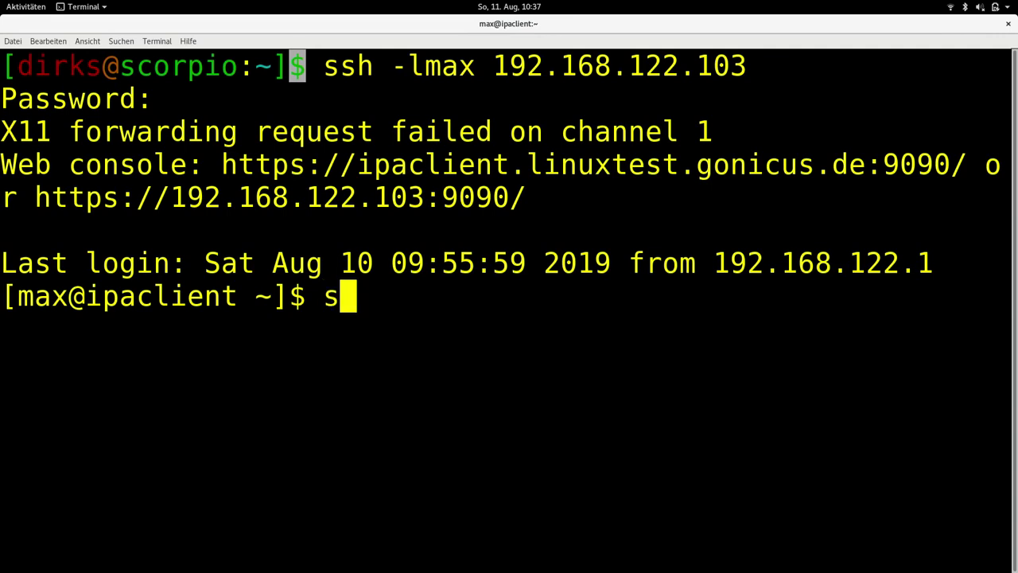
pyautogui.write('udo -i')
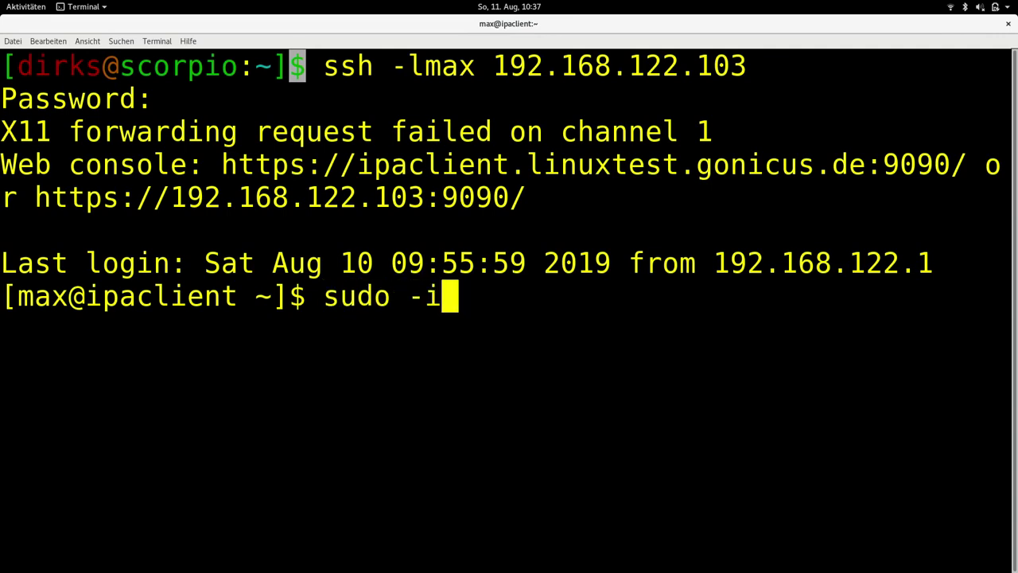
pyautogui.press('Return')
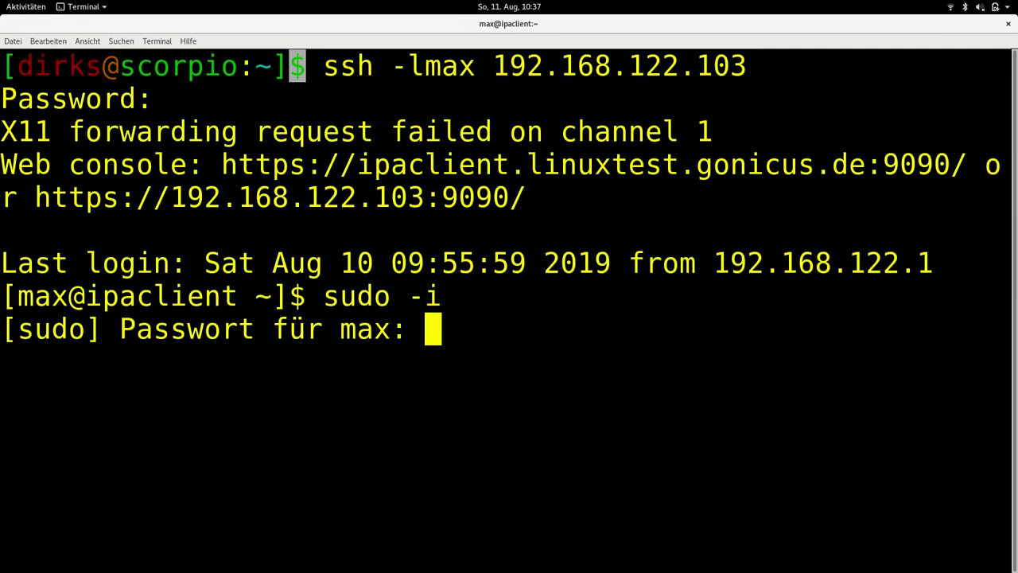
pyautogui.press('Return')
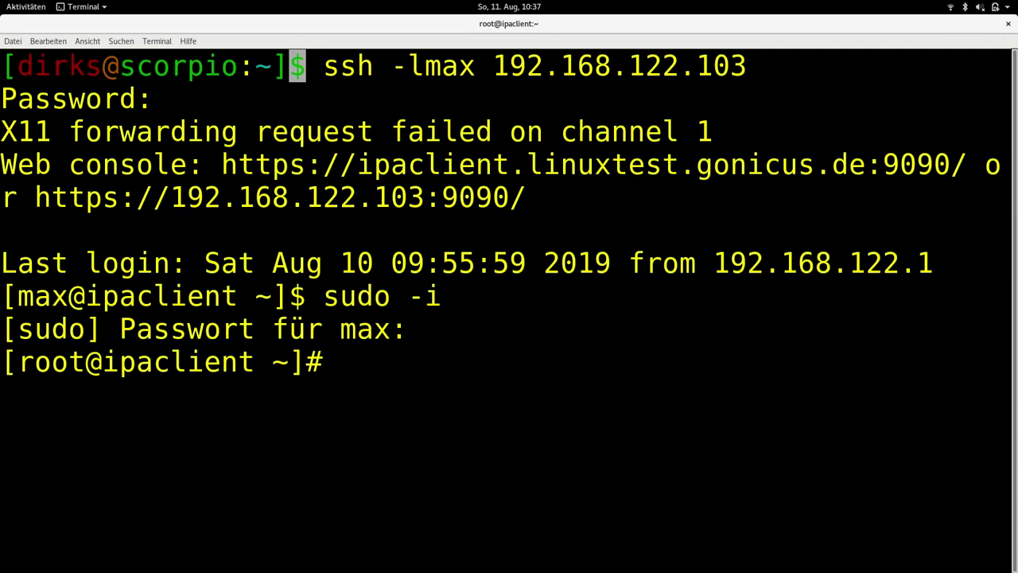
# Switch to the FreeIPA web interface in the browser, make it full screen and open the list of sudo rules
pyautogui.moveTo(3, 3)
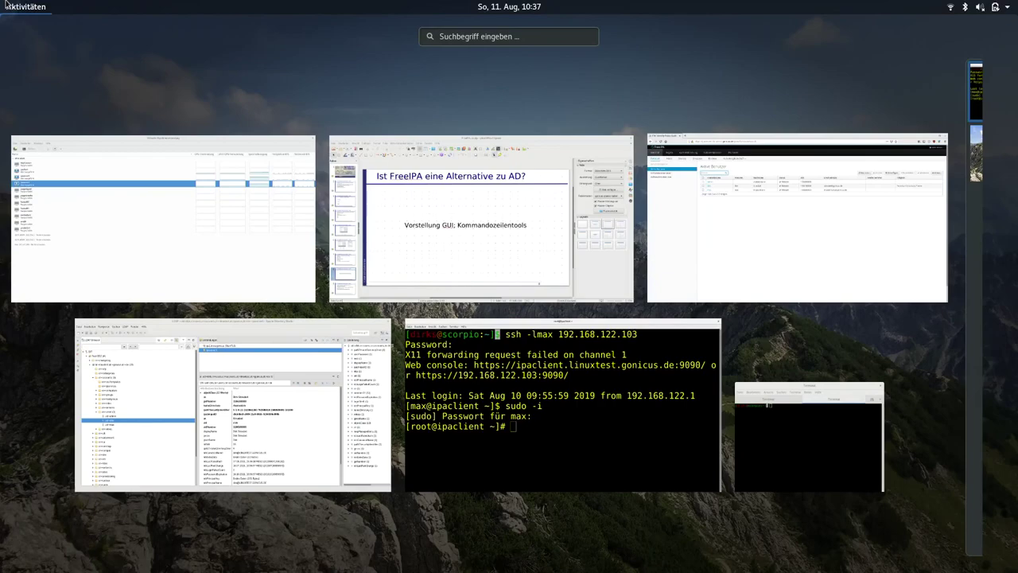
pyautogui.click(687, 217)
pyautogui.press('F11')
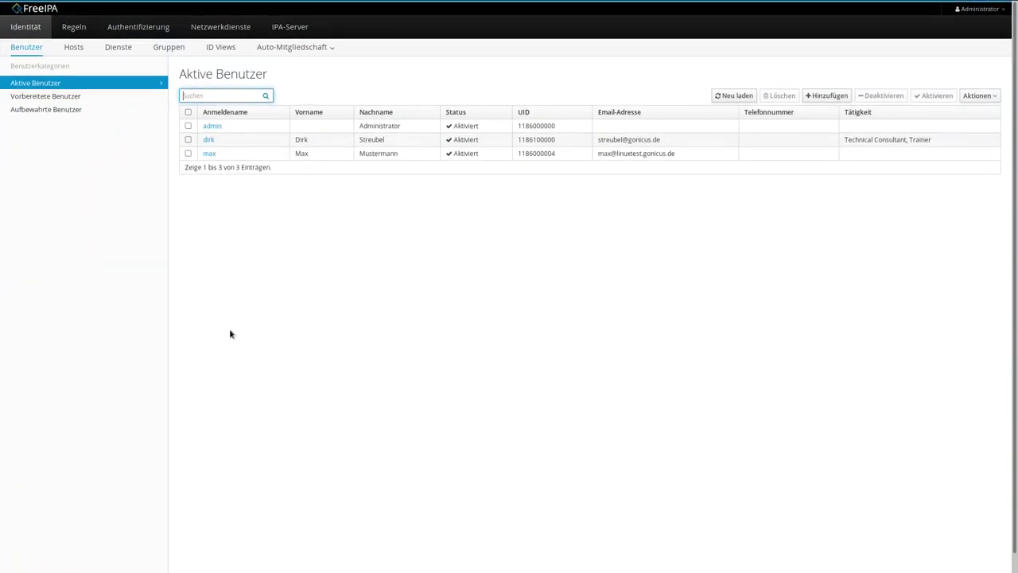
pyautogui.click(85, 35)
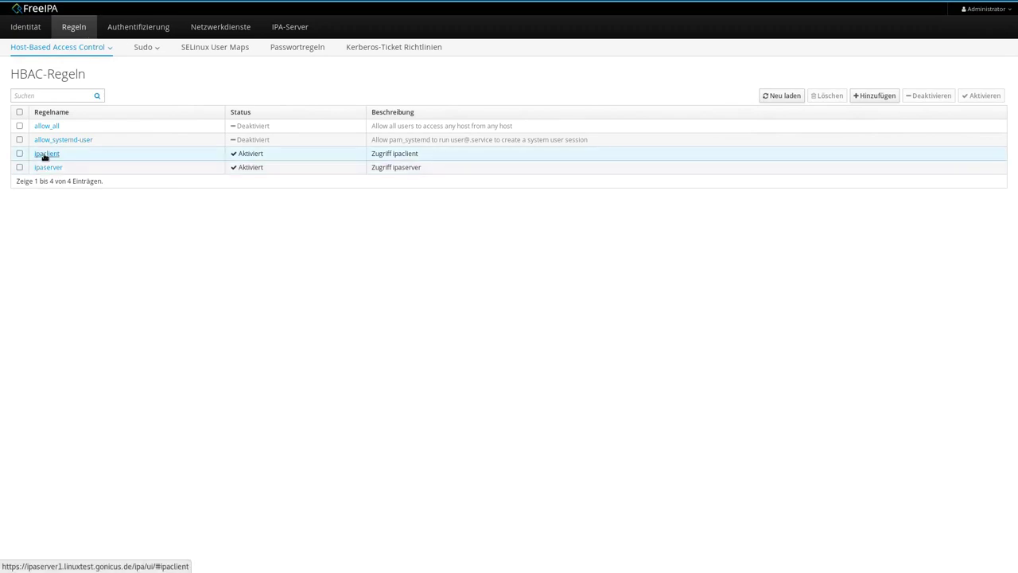
pyautogui.click(145, 50)
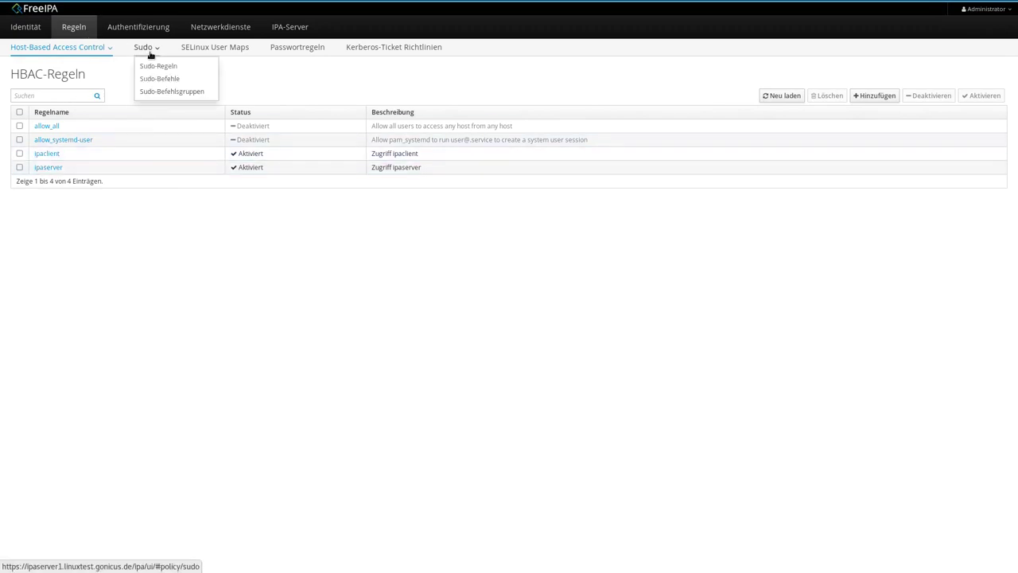
pyautogui.click(164, 67)
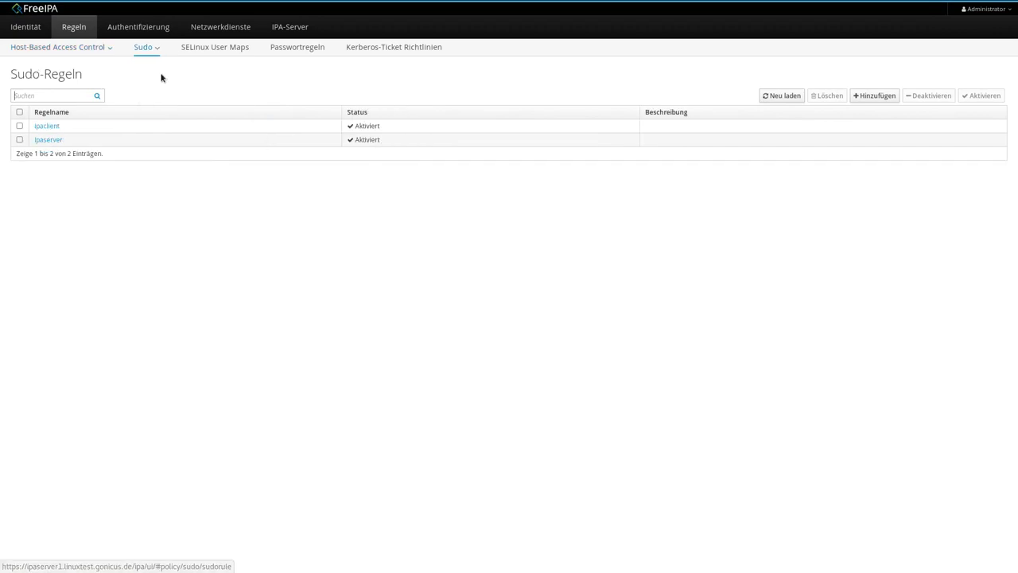
# Deactivate the sudo rule ipaclient and confirm the change
pyautogui.click(19, 126)
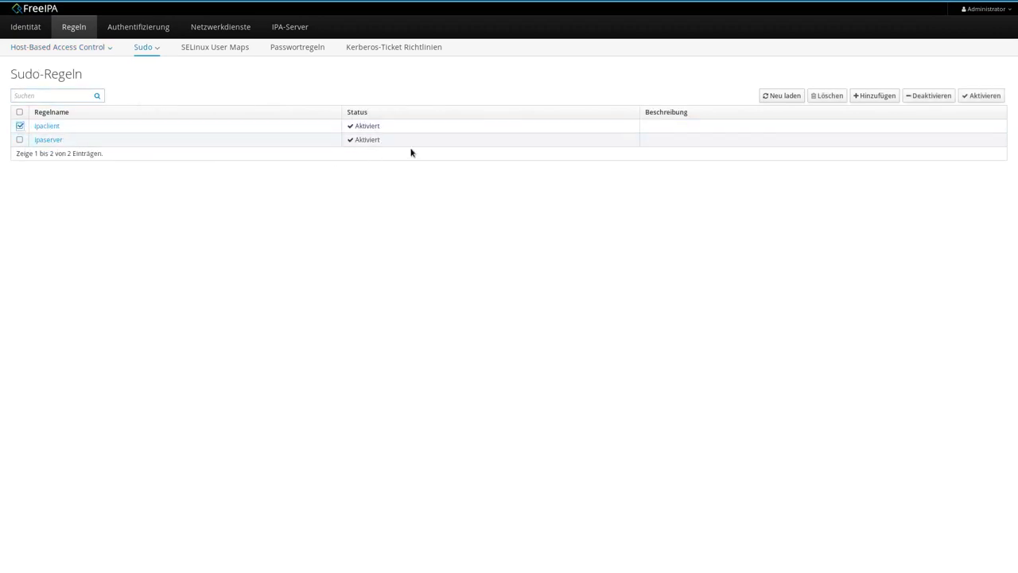
pyautogui.click(927, 99)
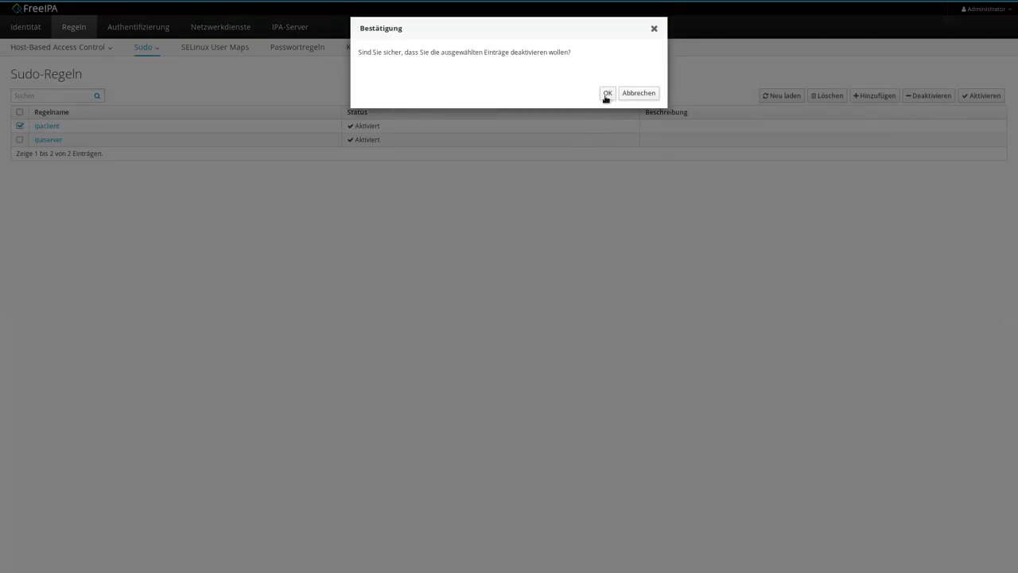
pyautogui.click(606, 95)
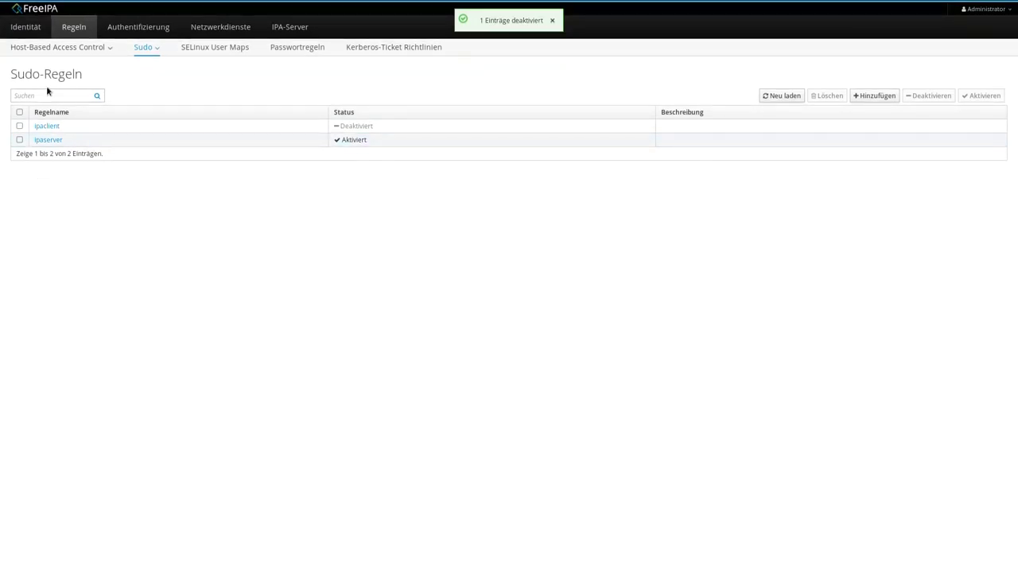
# Open the HBAC rule ipaclient, select its sshd service and reload the rule's settings
pyautogui.click(78, 31)
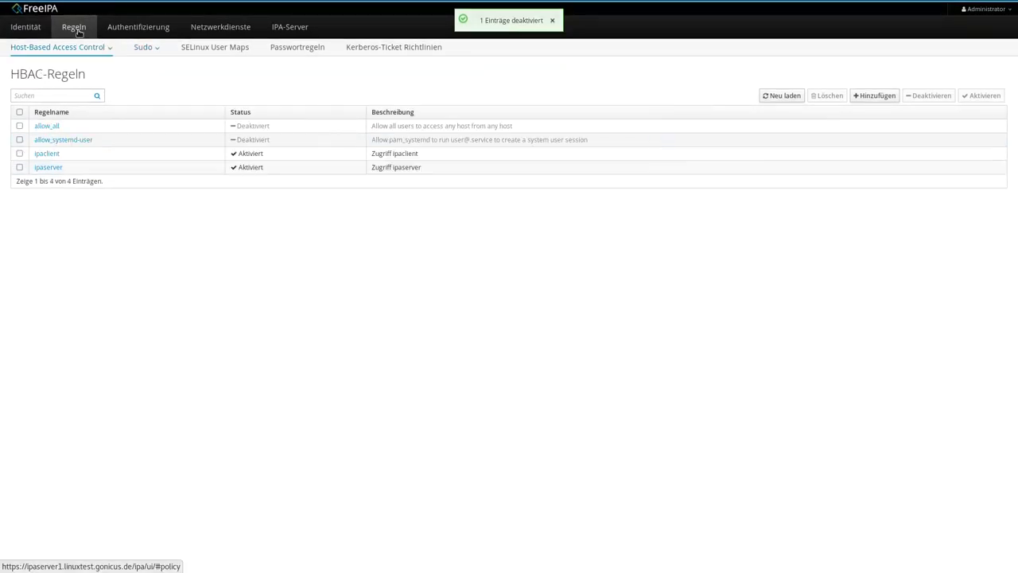
pyautogui.click(41, 154)
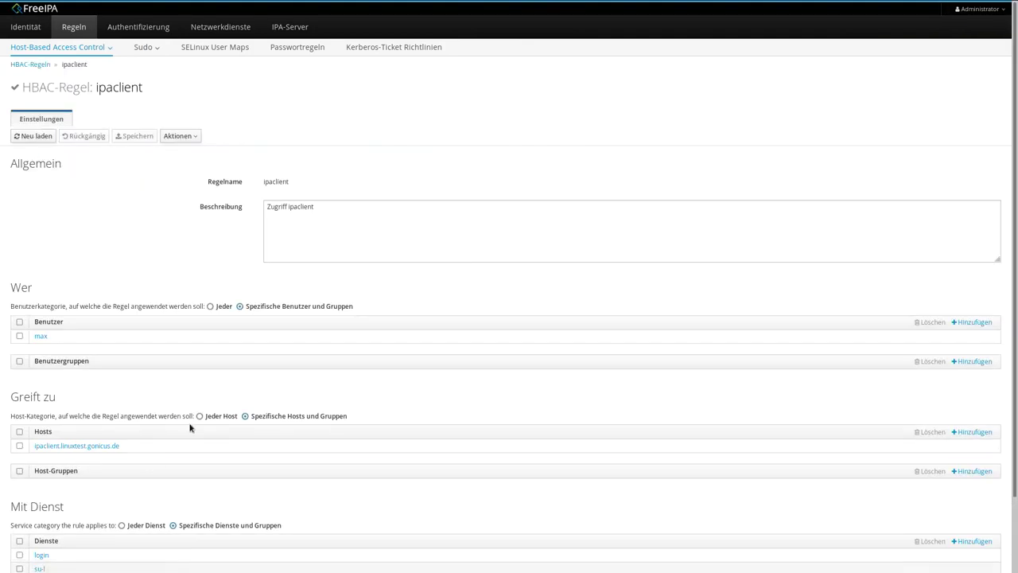
pyautogui.scroll(-2, 189, 428)
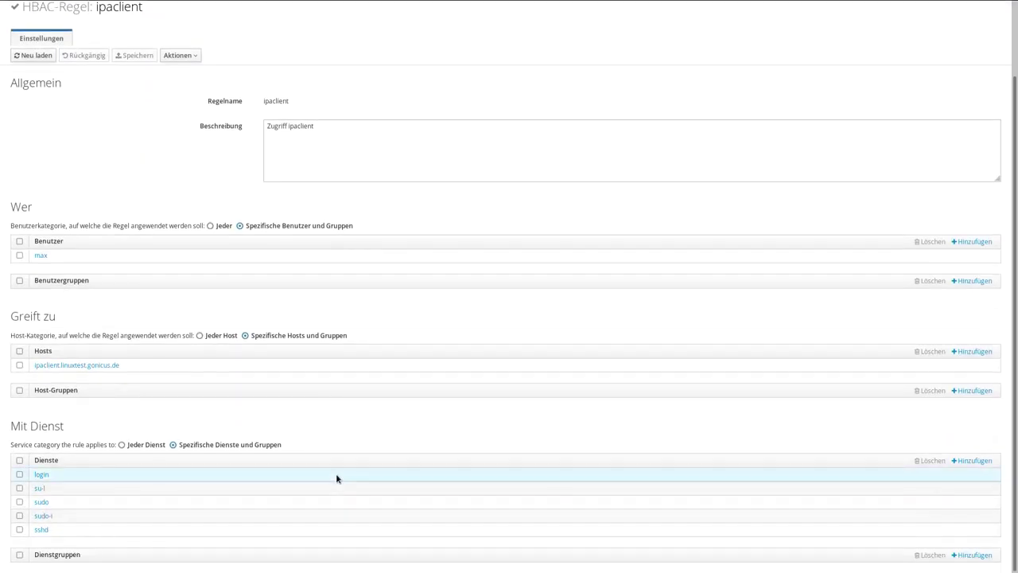
pyautogui.click(20, 531)
pyautogui.scroll(2, 60, 163)
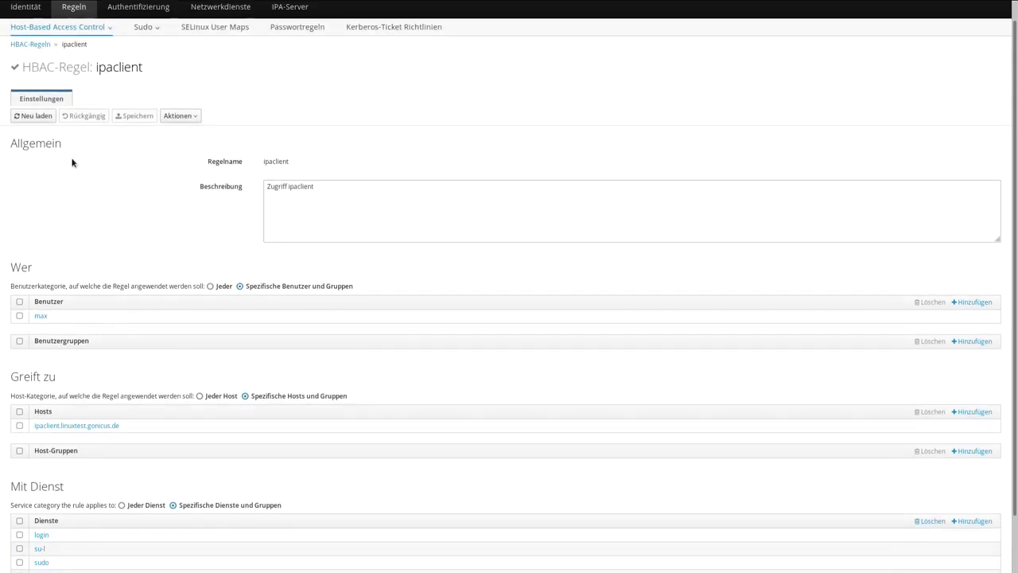
pyautogui.scroll(1, 71, 162)
pyautogui.click(37, 140)
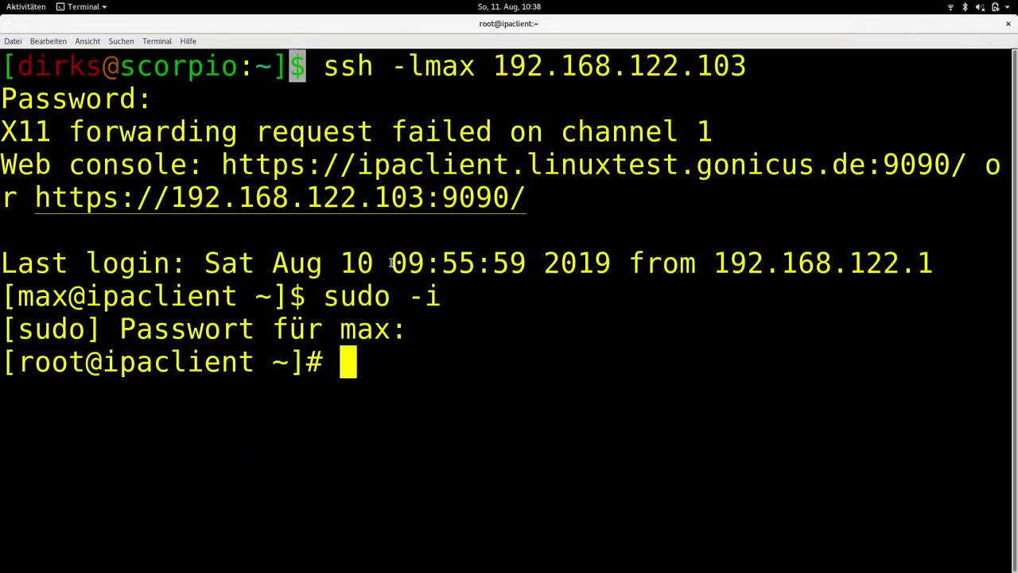
# Return to the Terminal and leave the root shell on ipaclient with exit
pyautogui.write('e')
pyautogui.press('BackSpace')
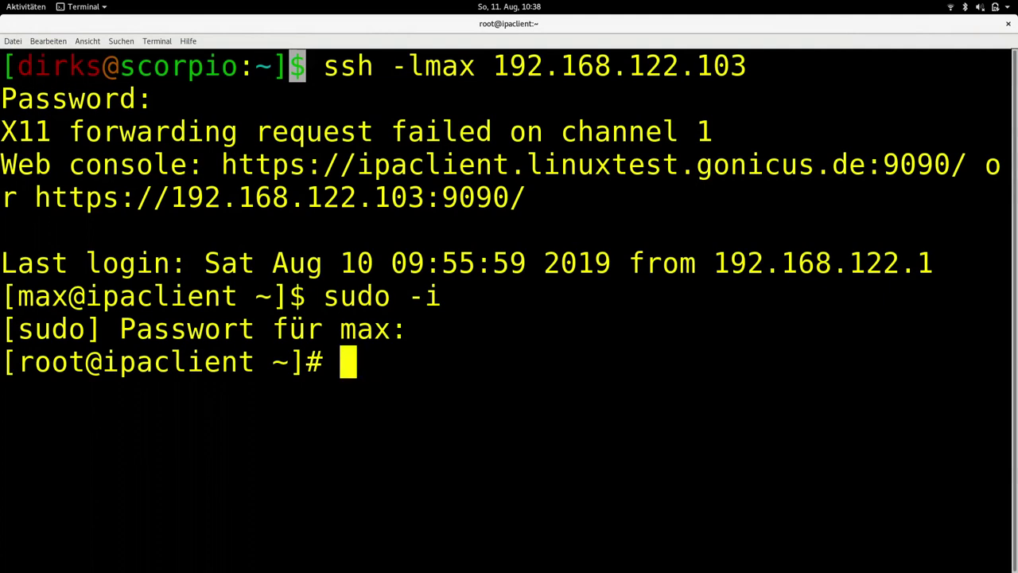
pyautogui.write('exit')
pyautogui.press('Return')
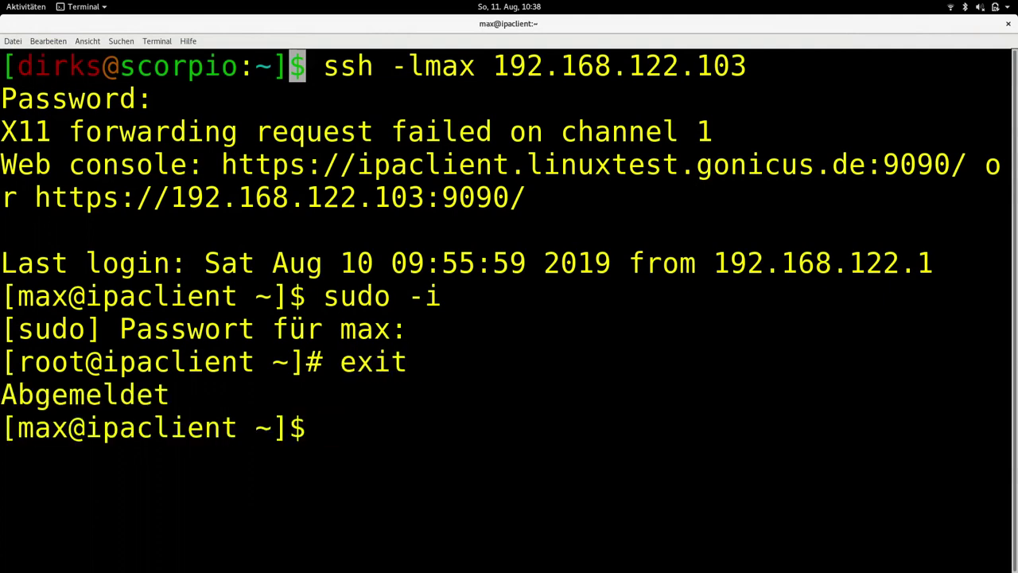
# Test root access once more by running sudo -i, and leave that shell with exit
pyautogui.press('Up')
pyautogui.press('Return')
pyautogui.write('exit')
pyautogui.press('Return')
pyautogui.press('Return')
pyautogui.press('Return')
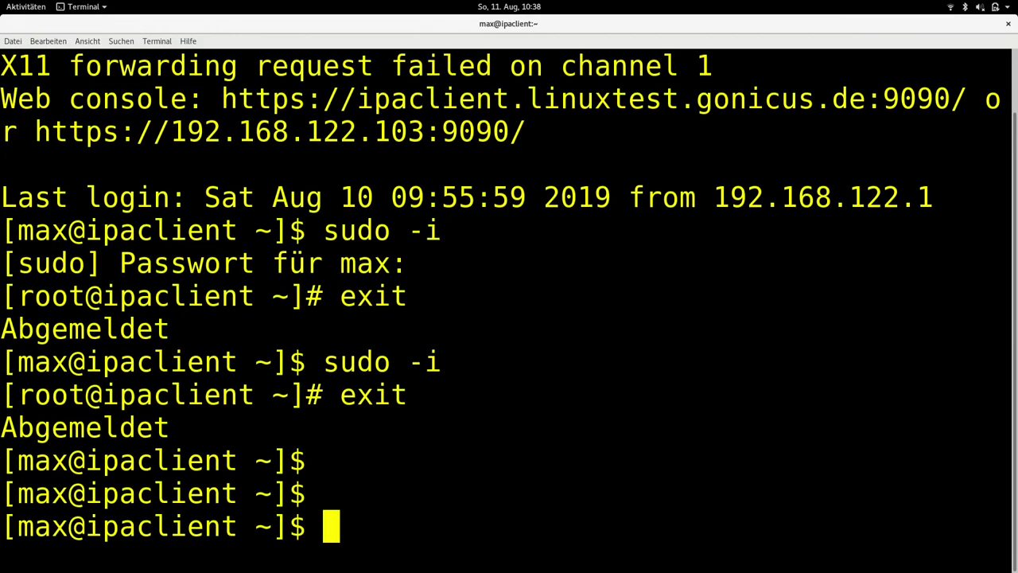
# Close the SSH session and try to log in again with ssh -lmax 192.168.122.103, submitting the account password twice
pyautogui.write('exit')
pyautogui.press('Return')
pyautogui.press('Up')
pyautogui.press('Return')
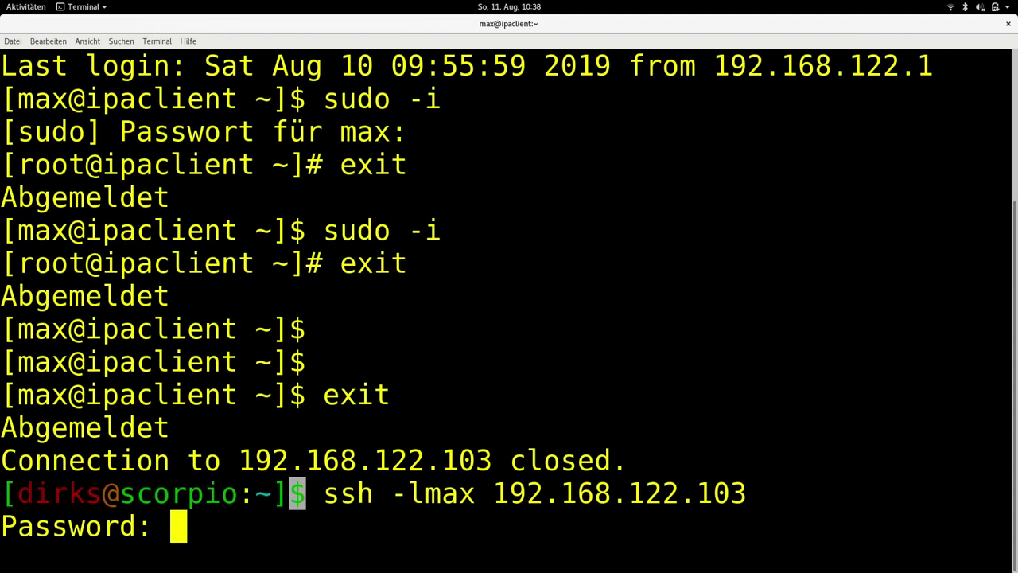
pyautogui.press('Return')
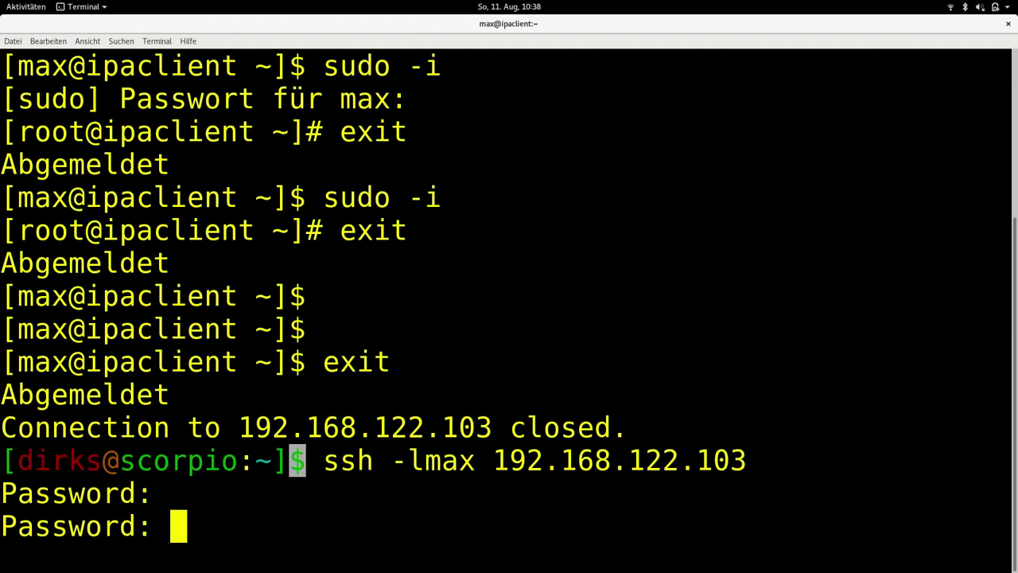
pyautogui.press('Return')
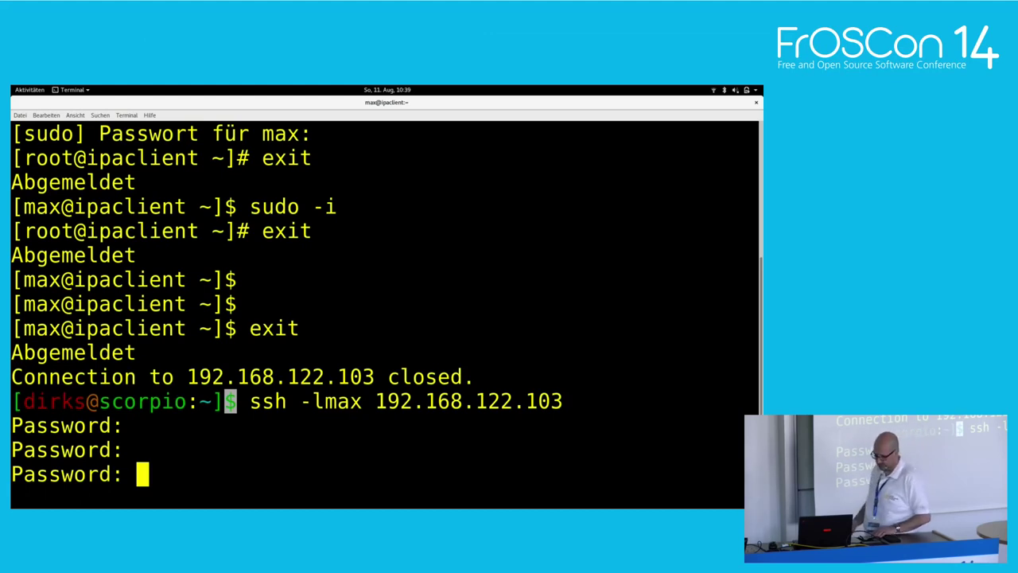
# Minimise the SSH terminal window, open a new terminal window from the remaining one and move it clear
pyautogui.rightClick(567, 101)
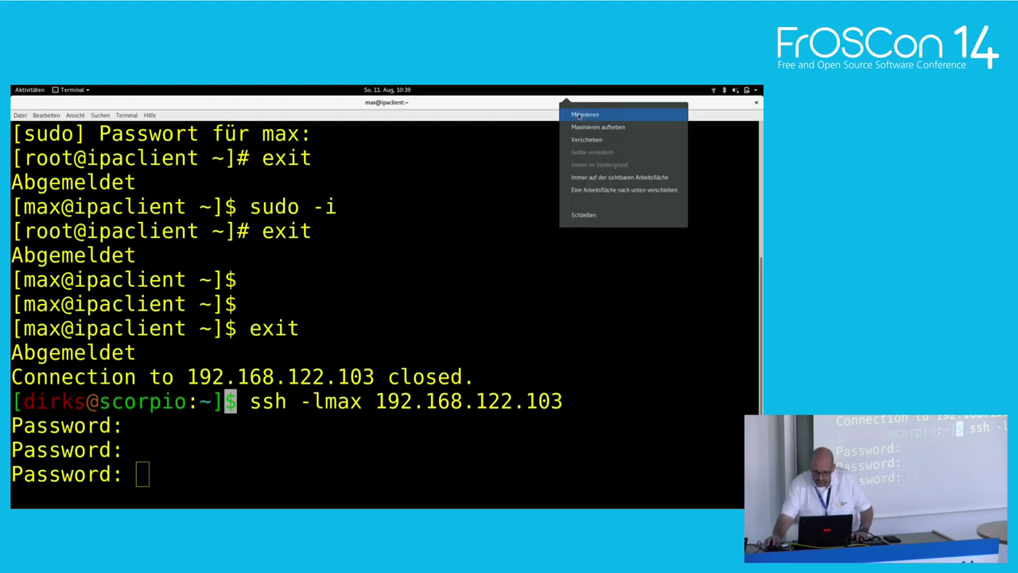
pyautogui.click(578, 116)
pyautogui.write('ls')
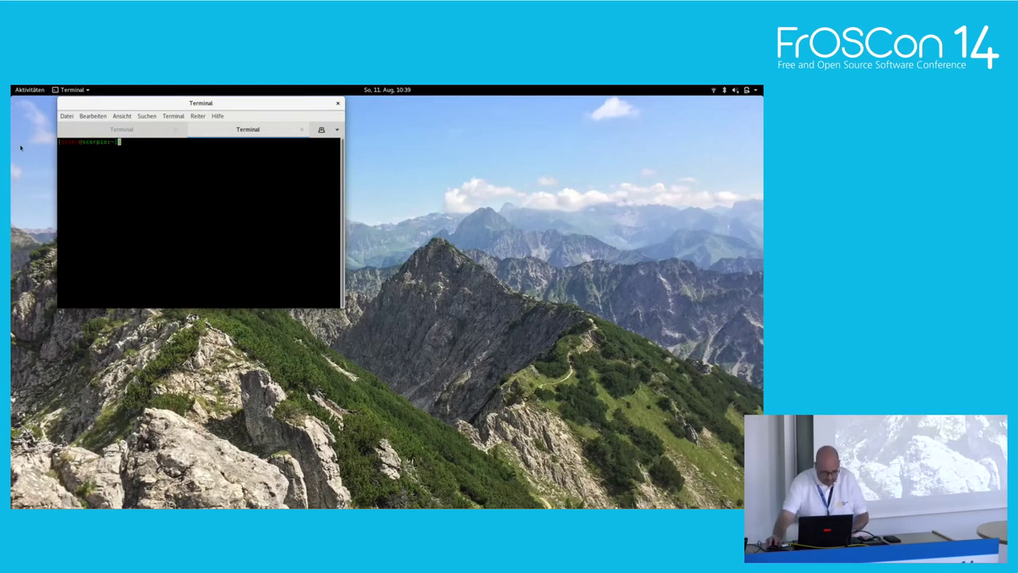
pyautogui.click(65, 116)
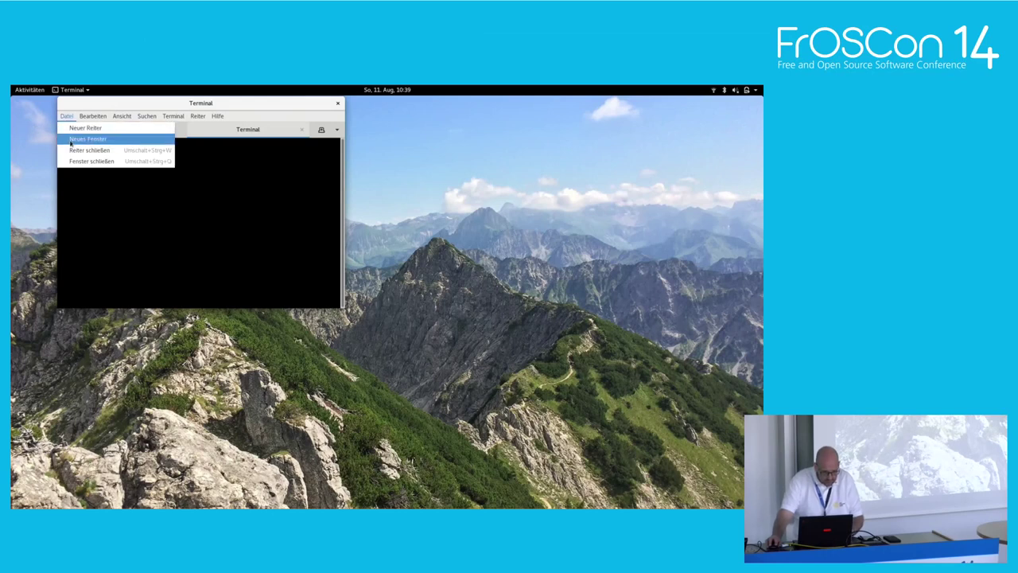
pyautogui.click(73, 141)
pyautogui.moveTo(240, 320); pyautogui.dragTo(350, 264)
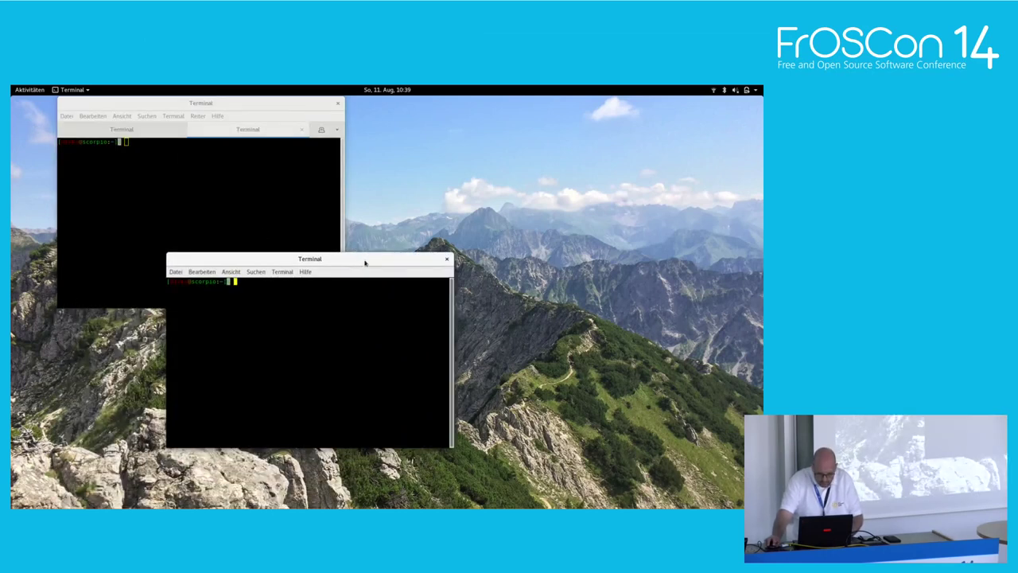
# Maximise the new terminal window and enlarge its text by six zoom levels
pyautogui.doubleClick(365, 260)
pyautogui.hotkey('ctrl', '+')
pyautogui.hotkey('ctrl', '+')
pyautogui.hotkey('ctrl', '+')
pyautogui.hotkey('ctrl', '+')
pyautogui.hotkey('ctrl', '+')
pyautogui.hotkey('ctrl', '+')
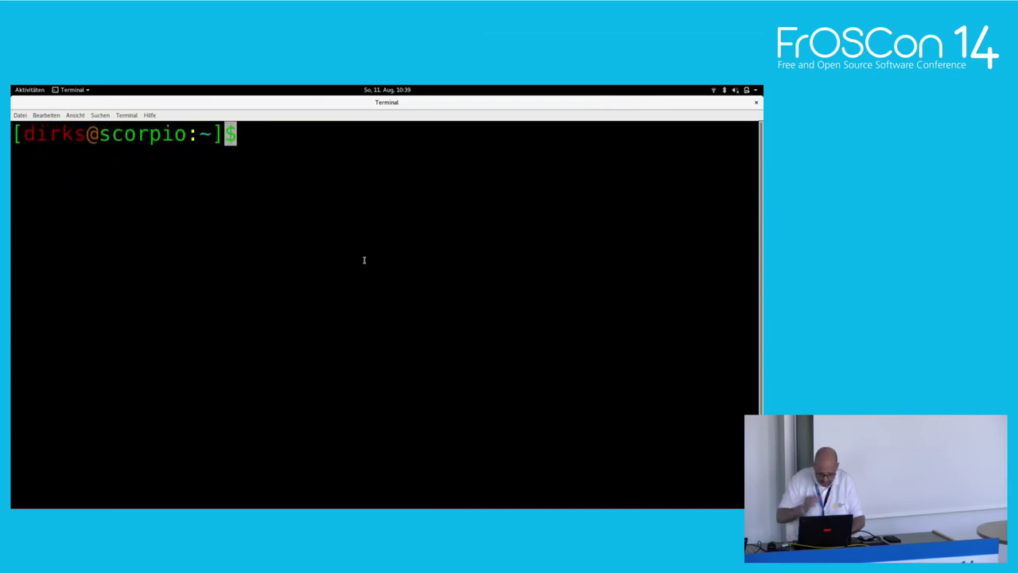